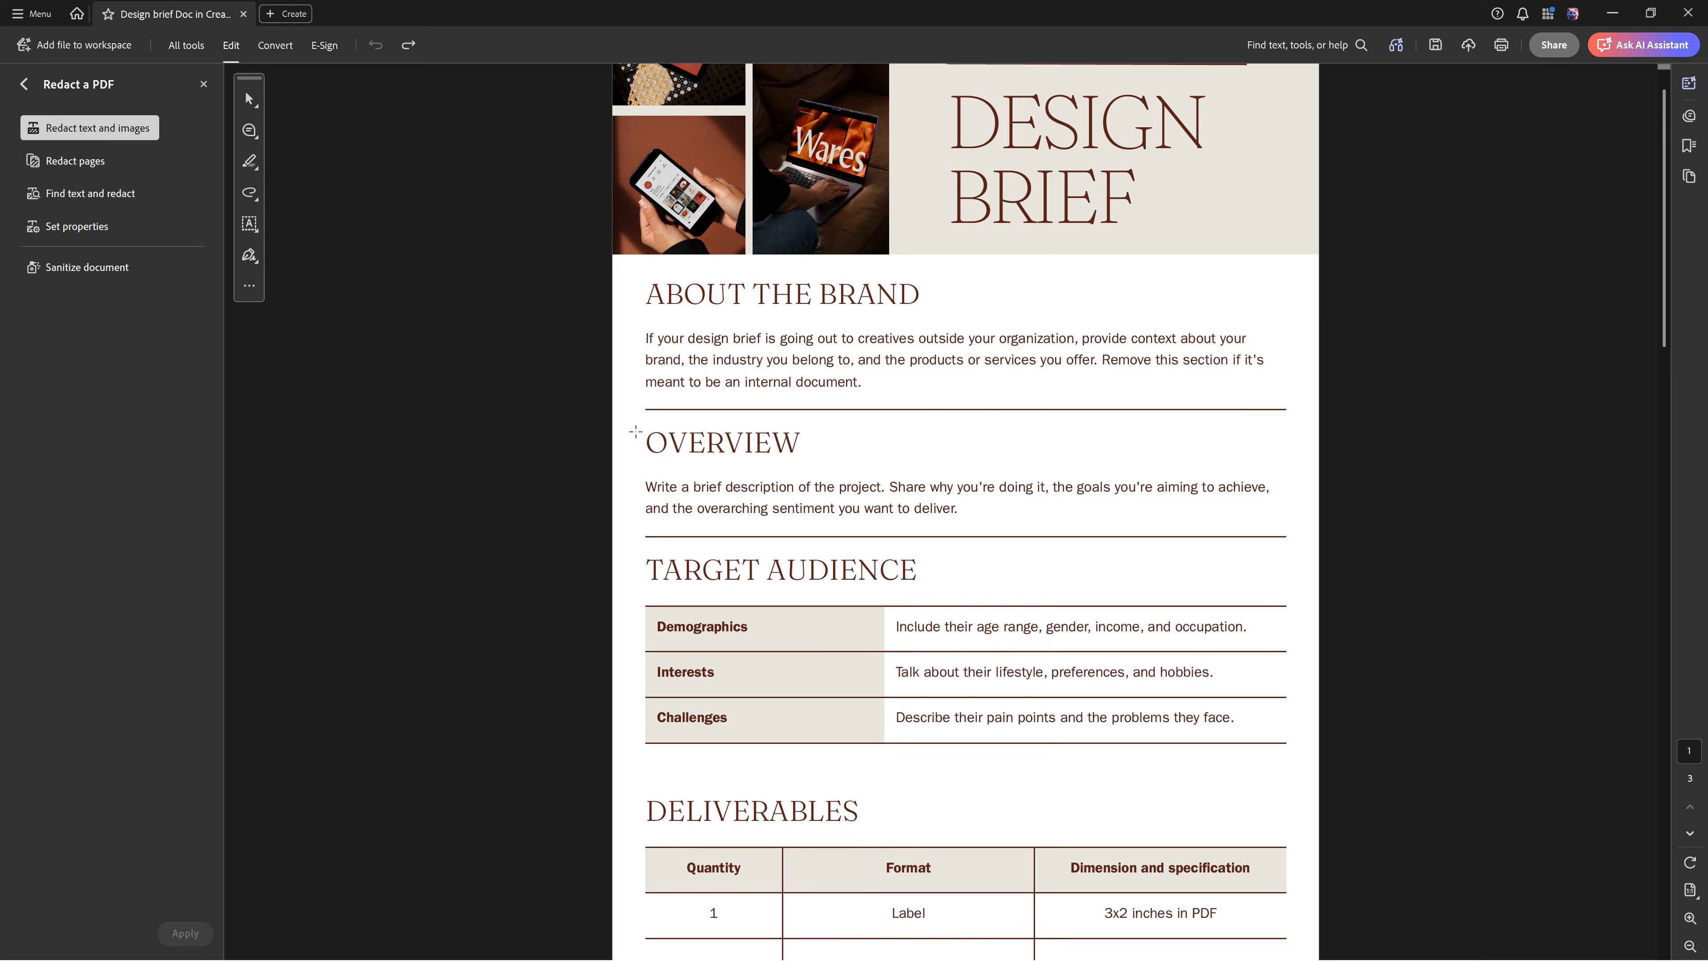
- Mark the "OVERVIEW" heading with the word "Write", the word "design" in the brand paragraph, and the hand-held phone photo for redaction
left_click_drag(637, 428, 678, 488)
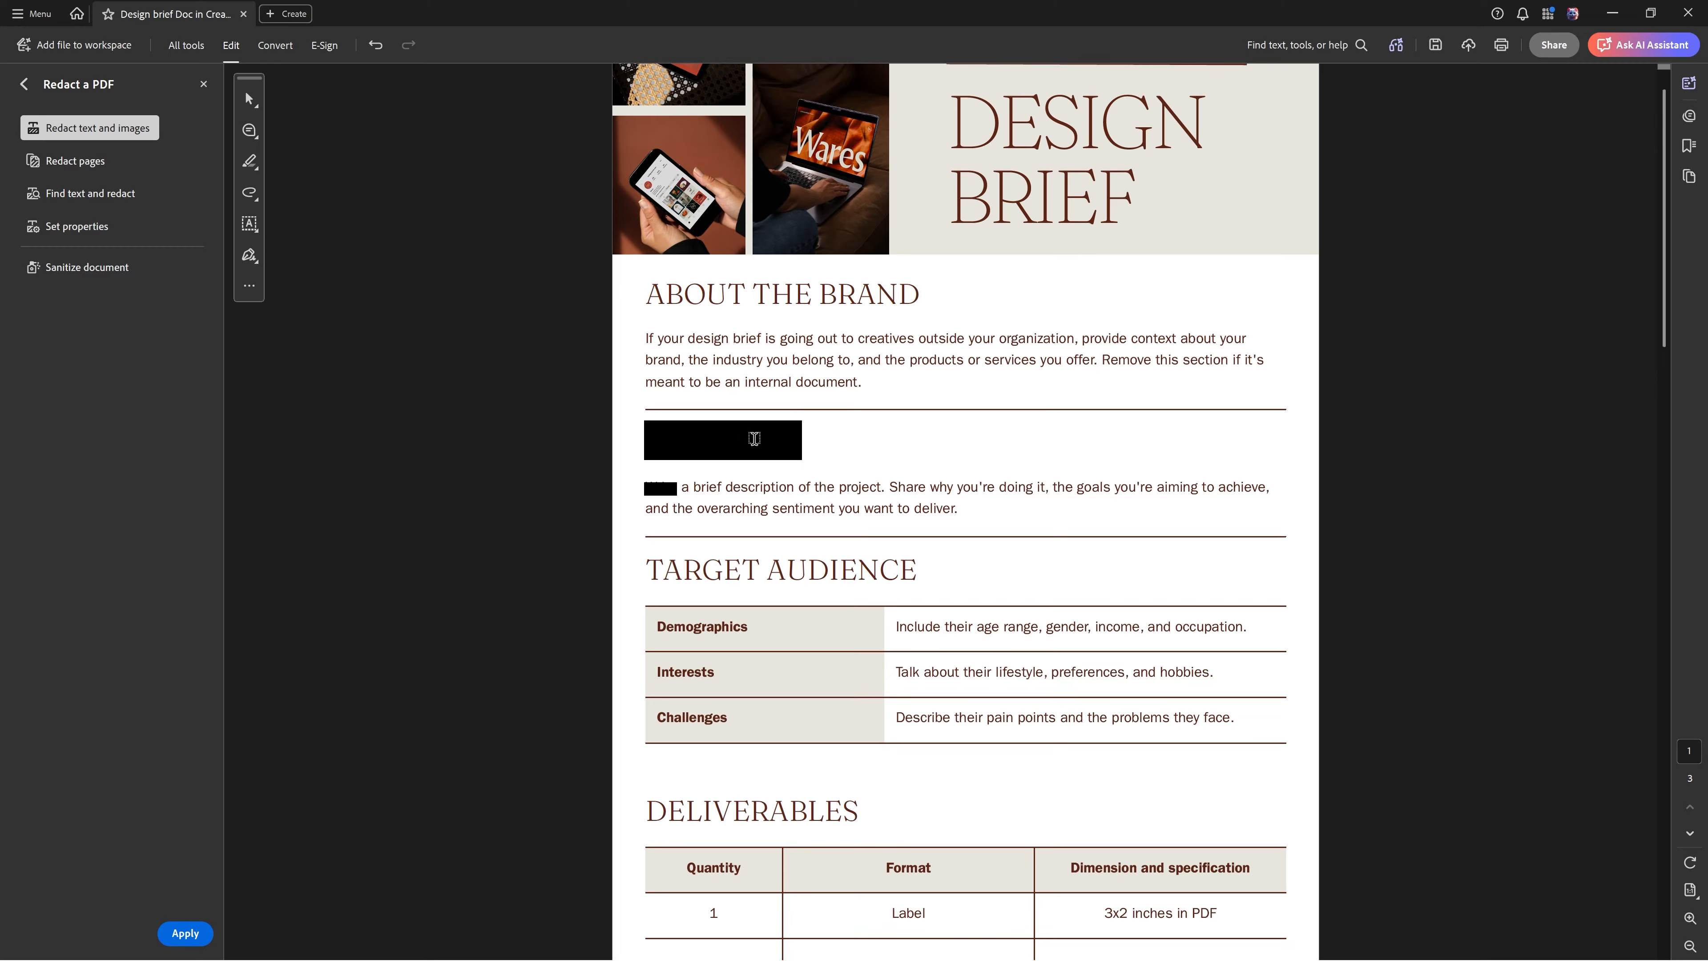
double_click(705, 339)
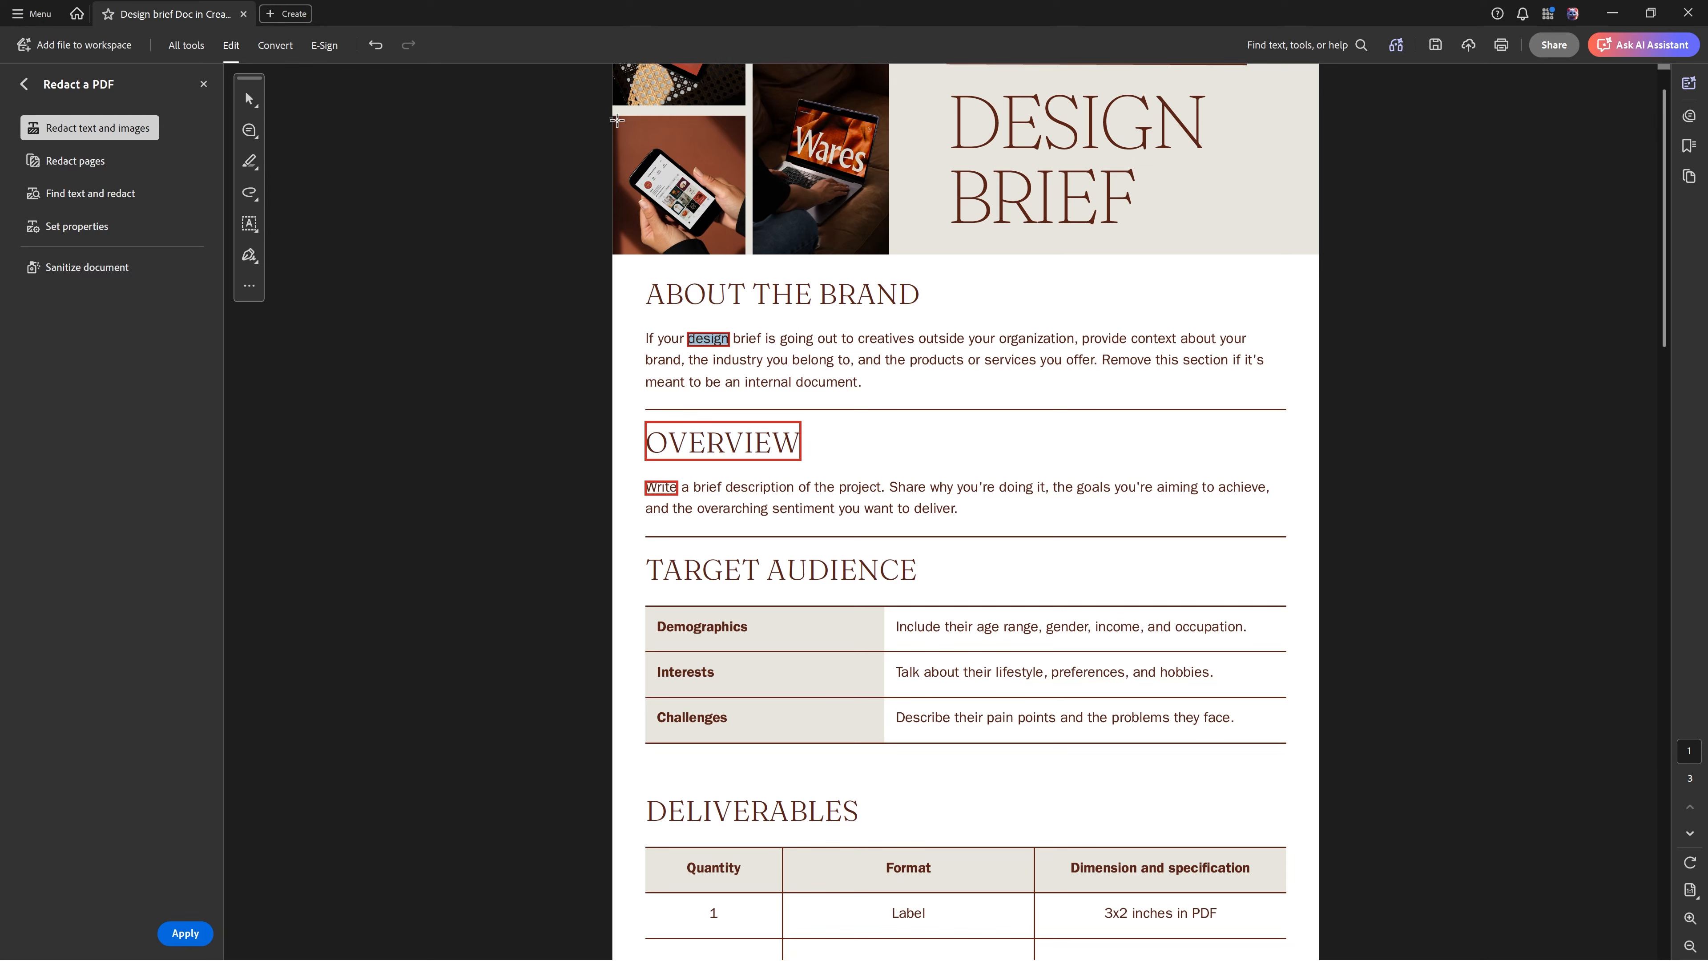
left_click_drag(609, 115, 748, 252)
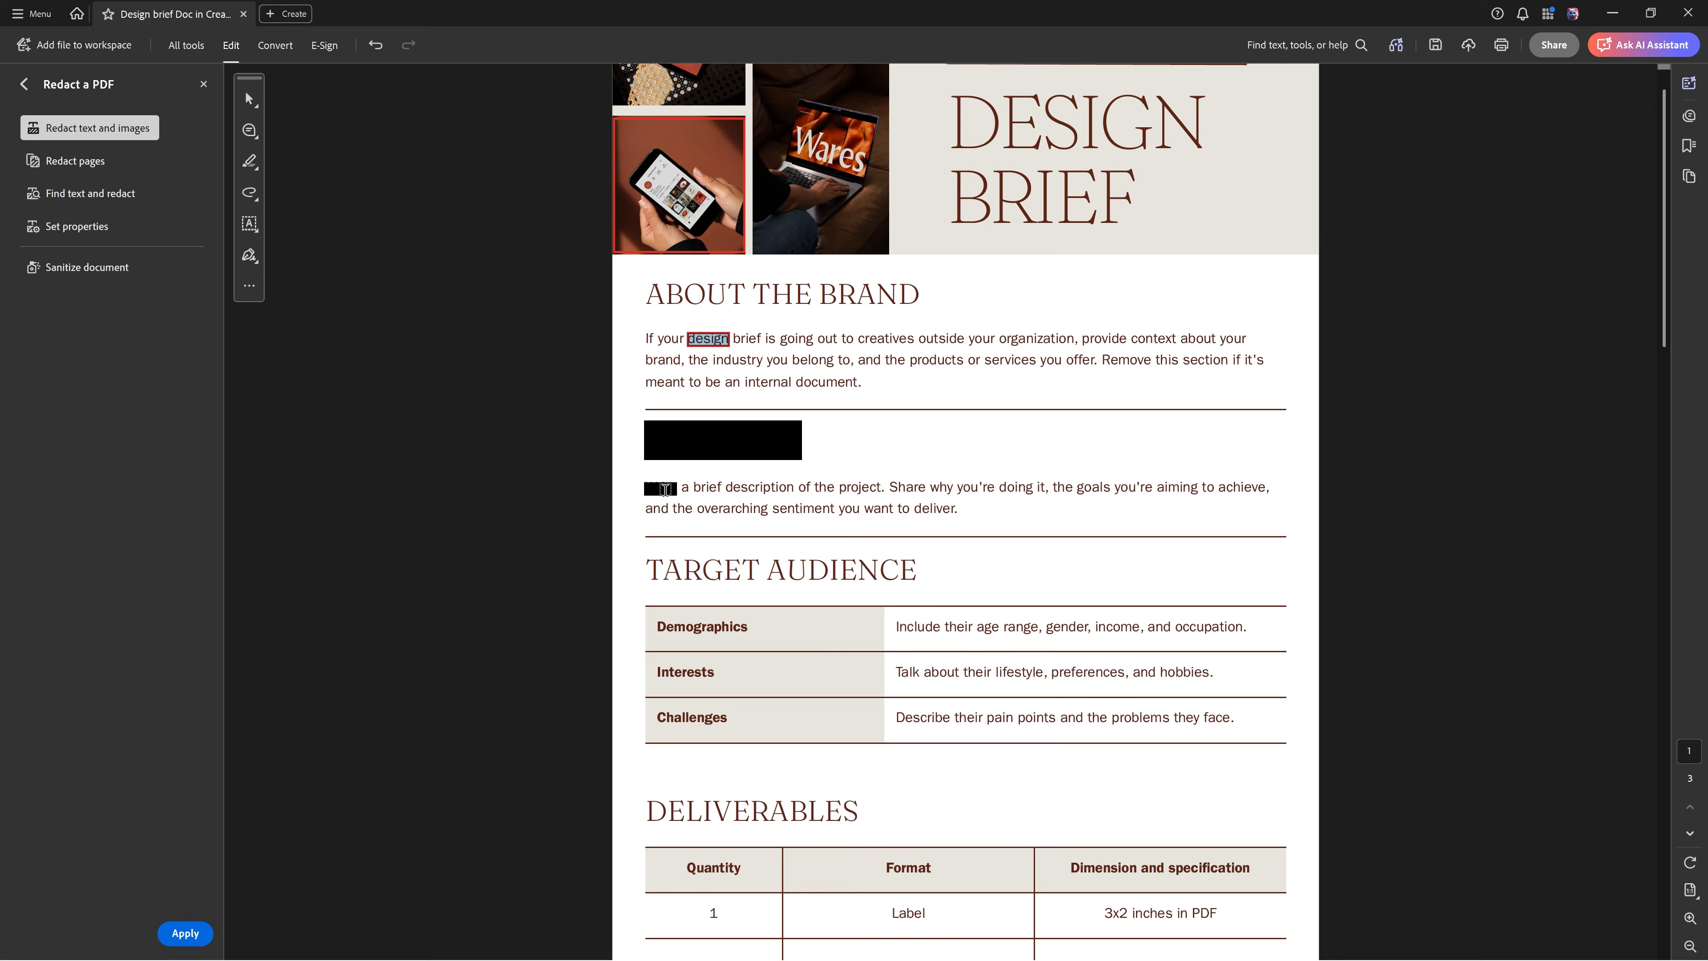
- Delete the redaction marks on the "OVERVIEW" heading with "Write" and on the word "design"
right_click(665, 490)
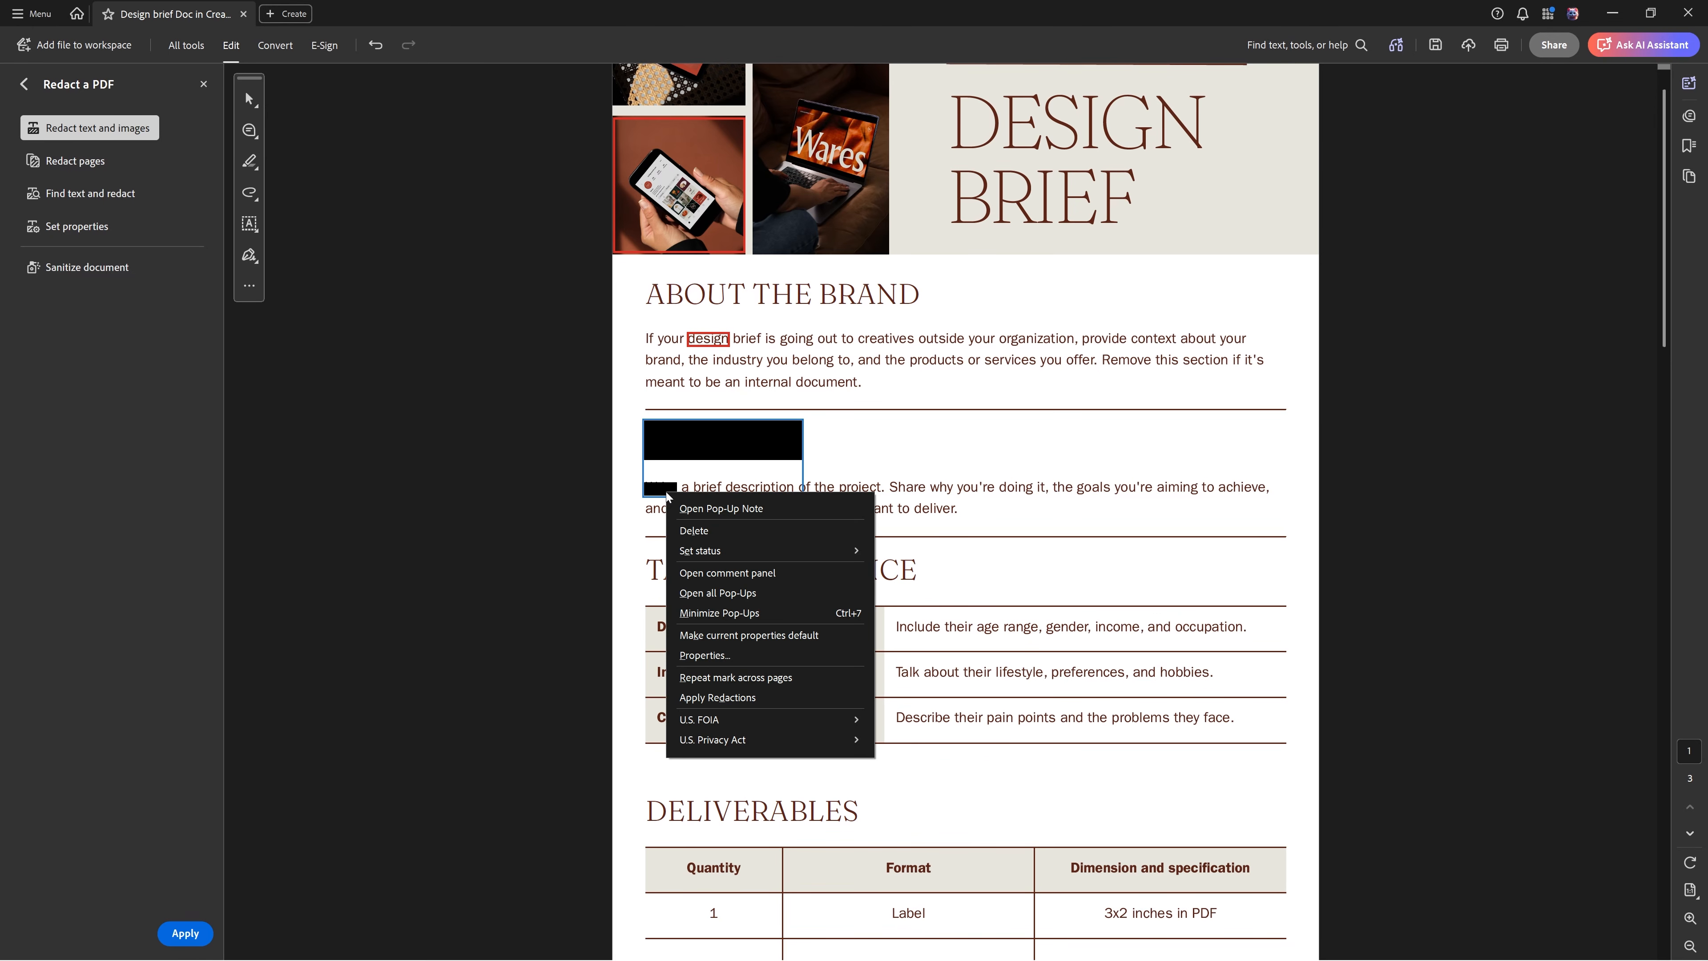
left_click(713, 530)
left_click(710, 339)
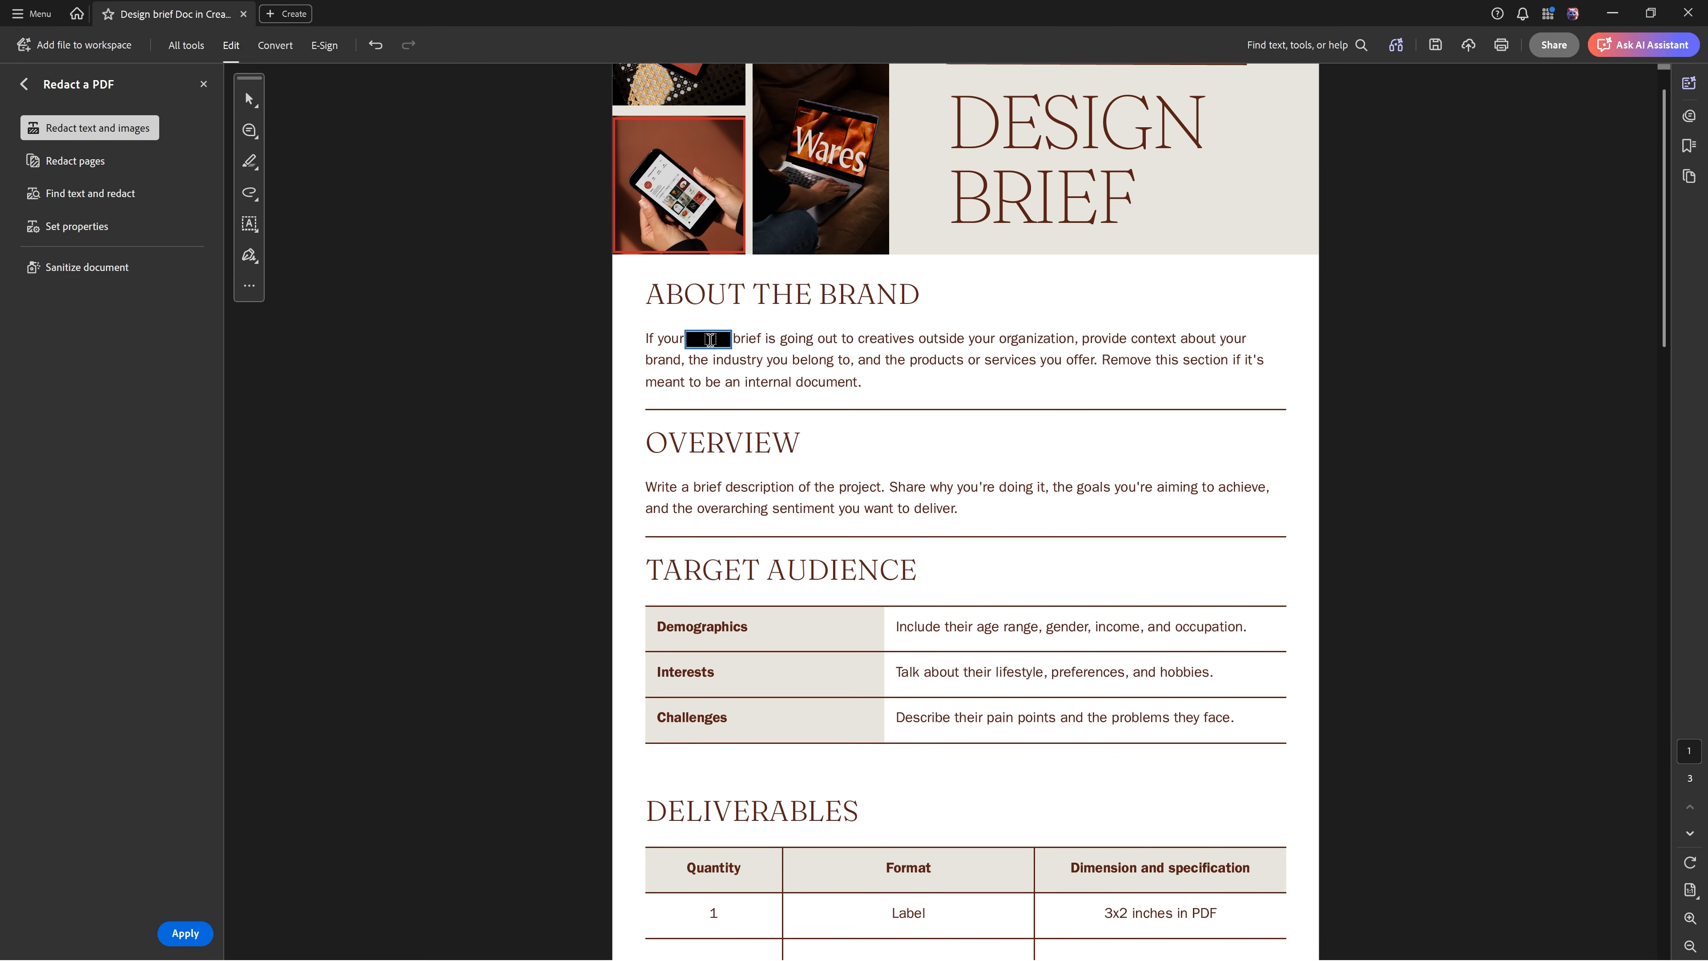
key("Delete")
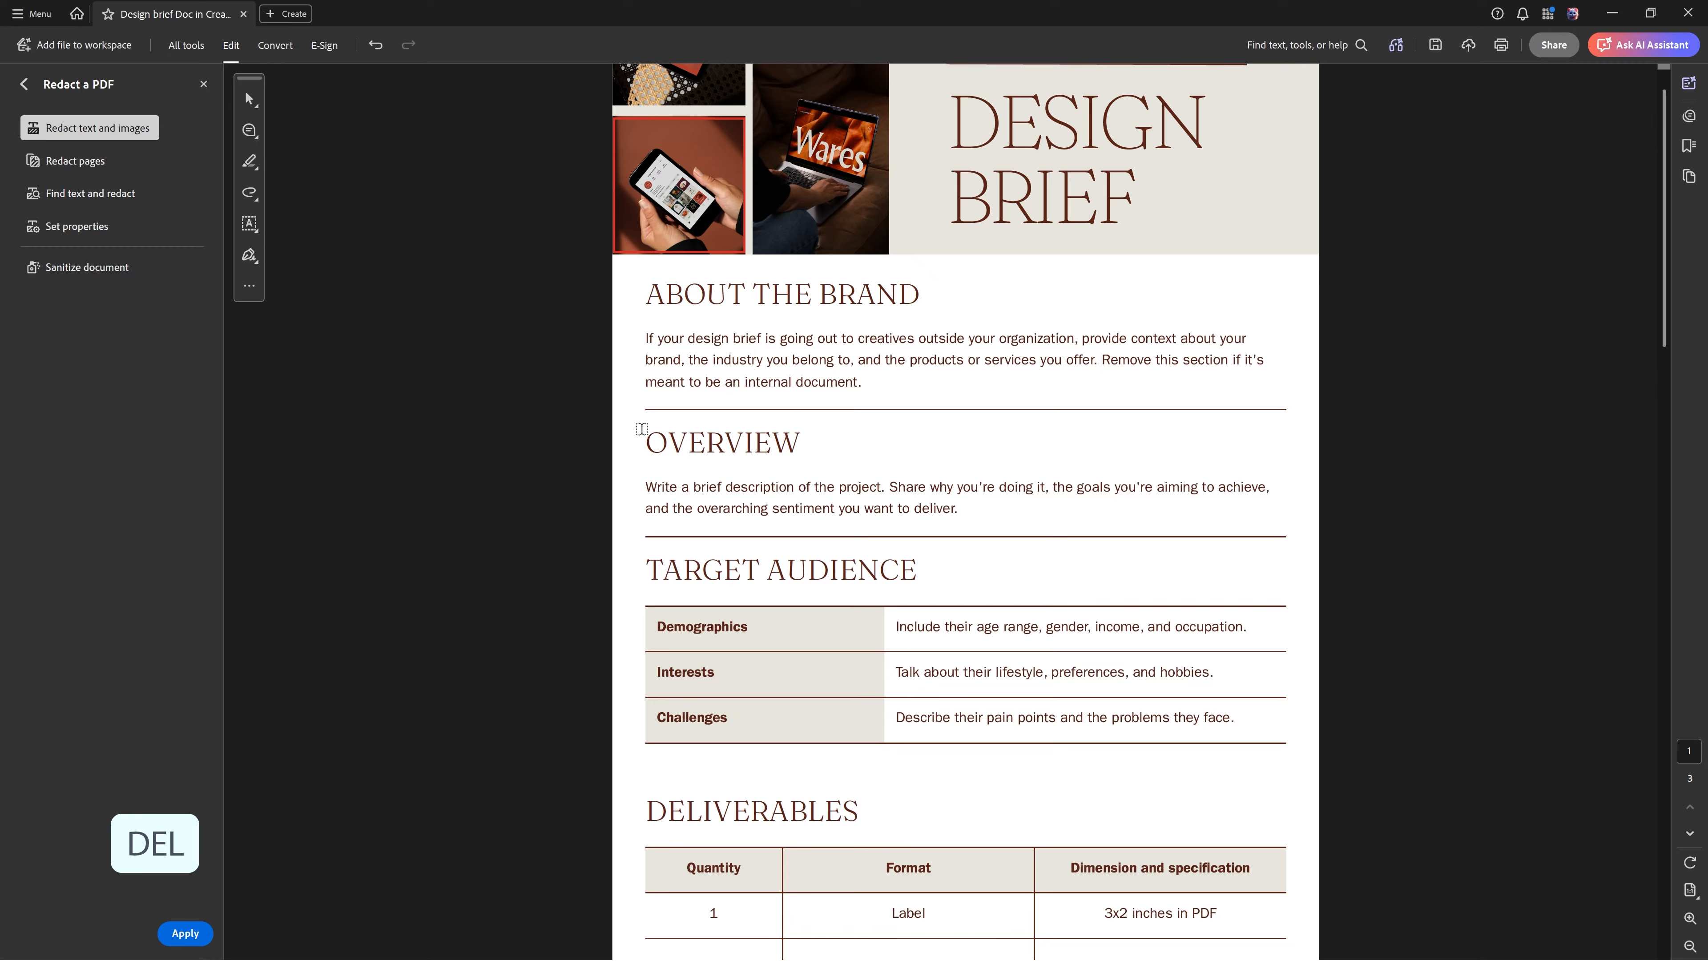
- Mark the "OVERVIEW" heading and the Interests description in the Target Audience table for redaction
left_click_drag(645, 432, 809, 433)
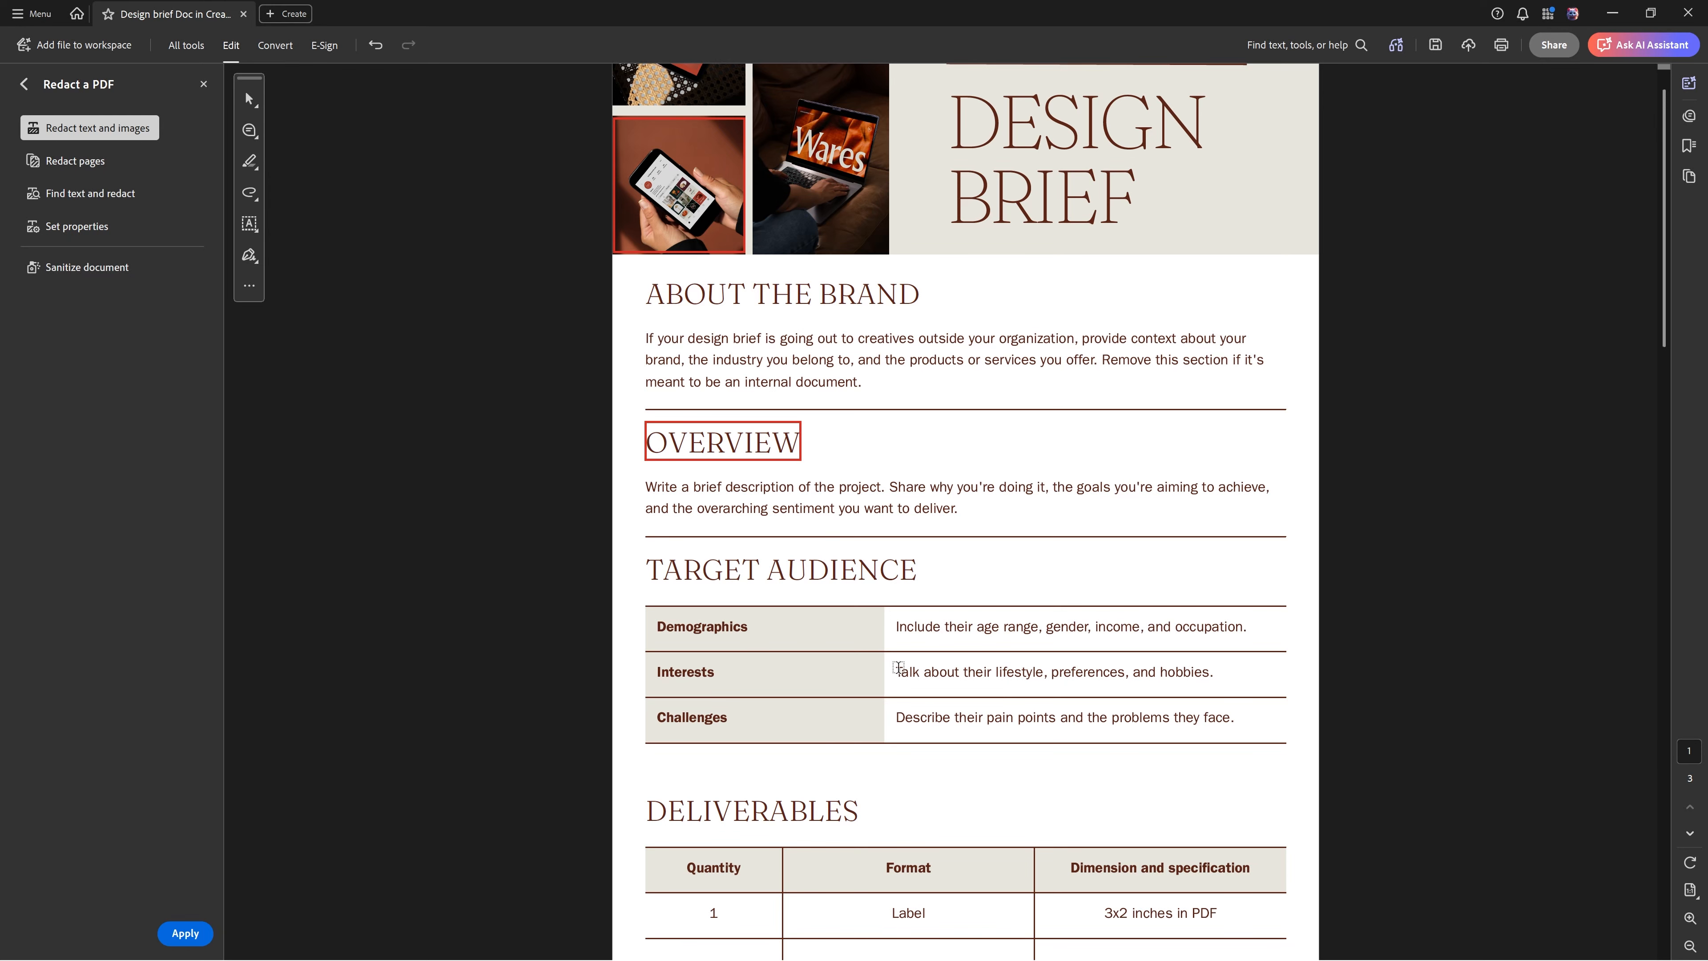
left_click_drag(897, 671, 1224, 675)
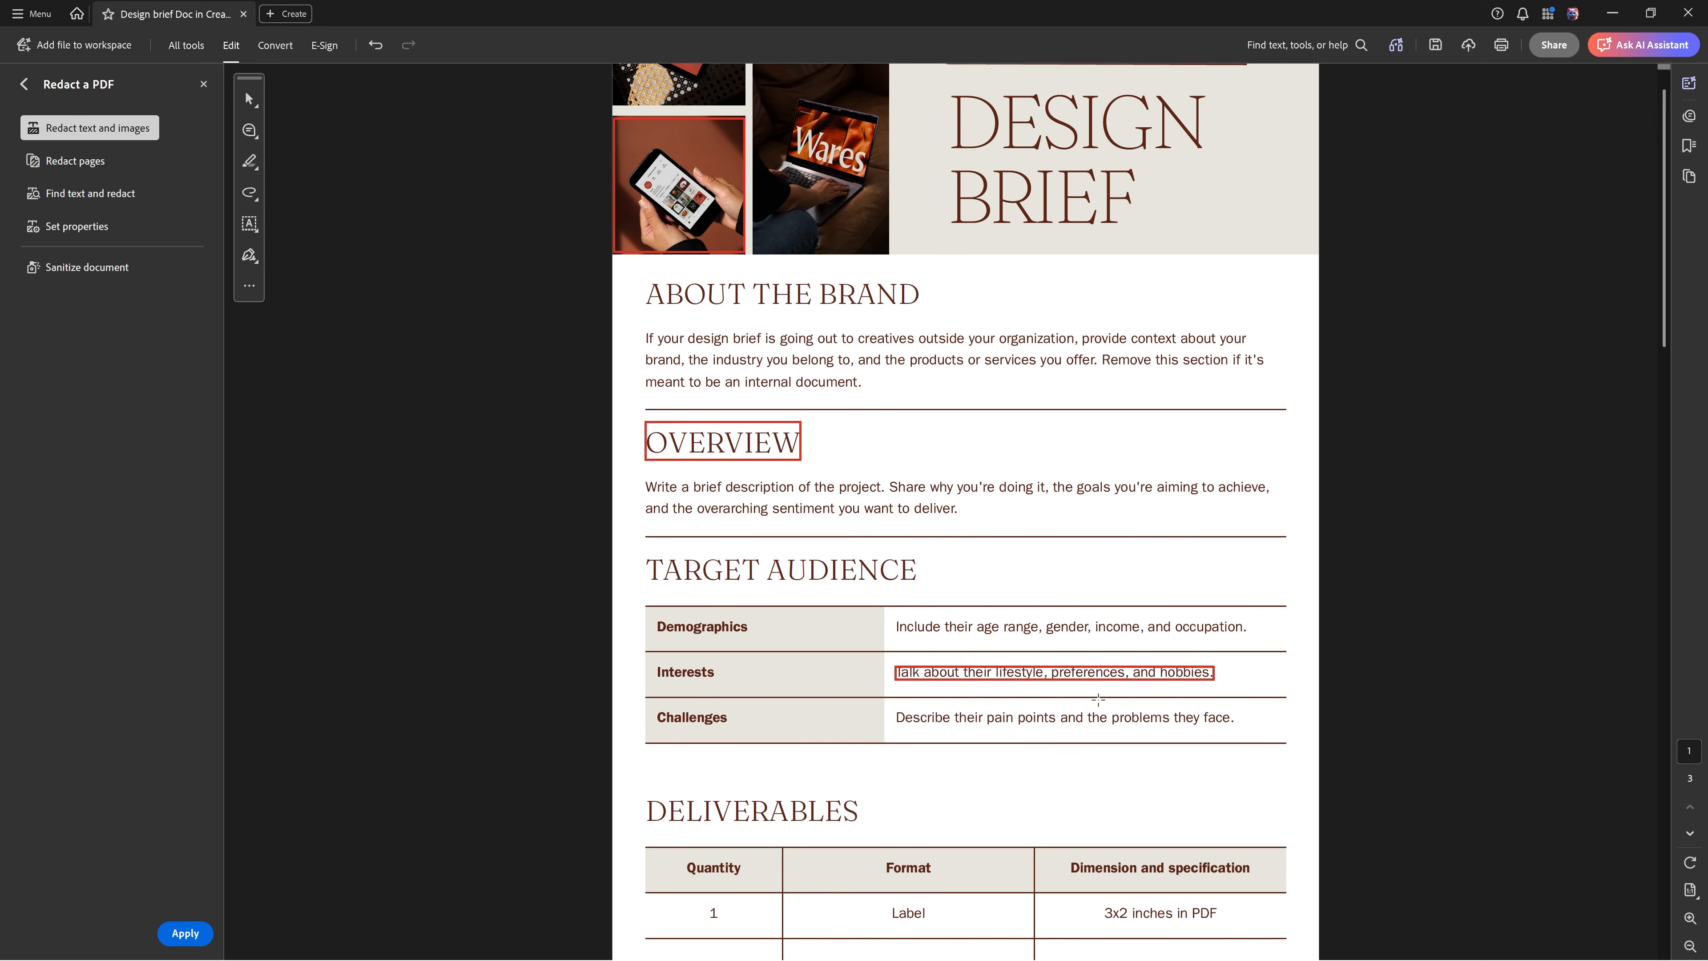
- Mark the whole second page, which starts with Guidelines, for redaction using a specific page range
scroll(811, 524, "down", 7)
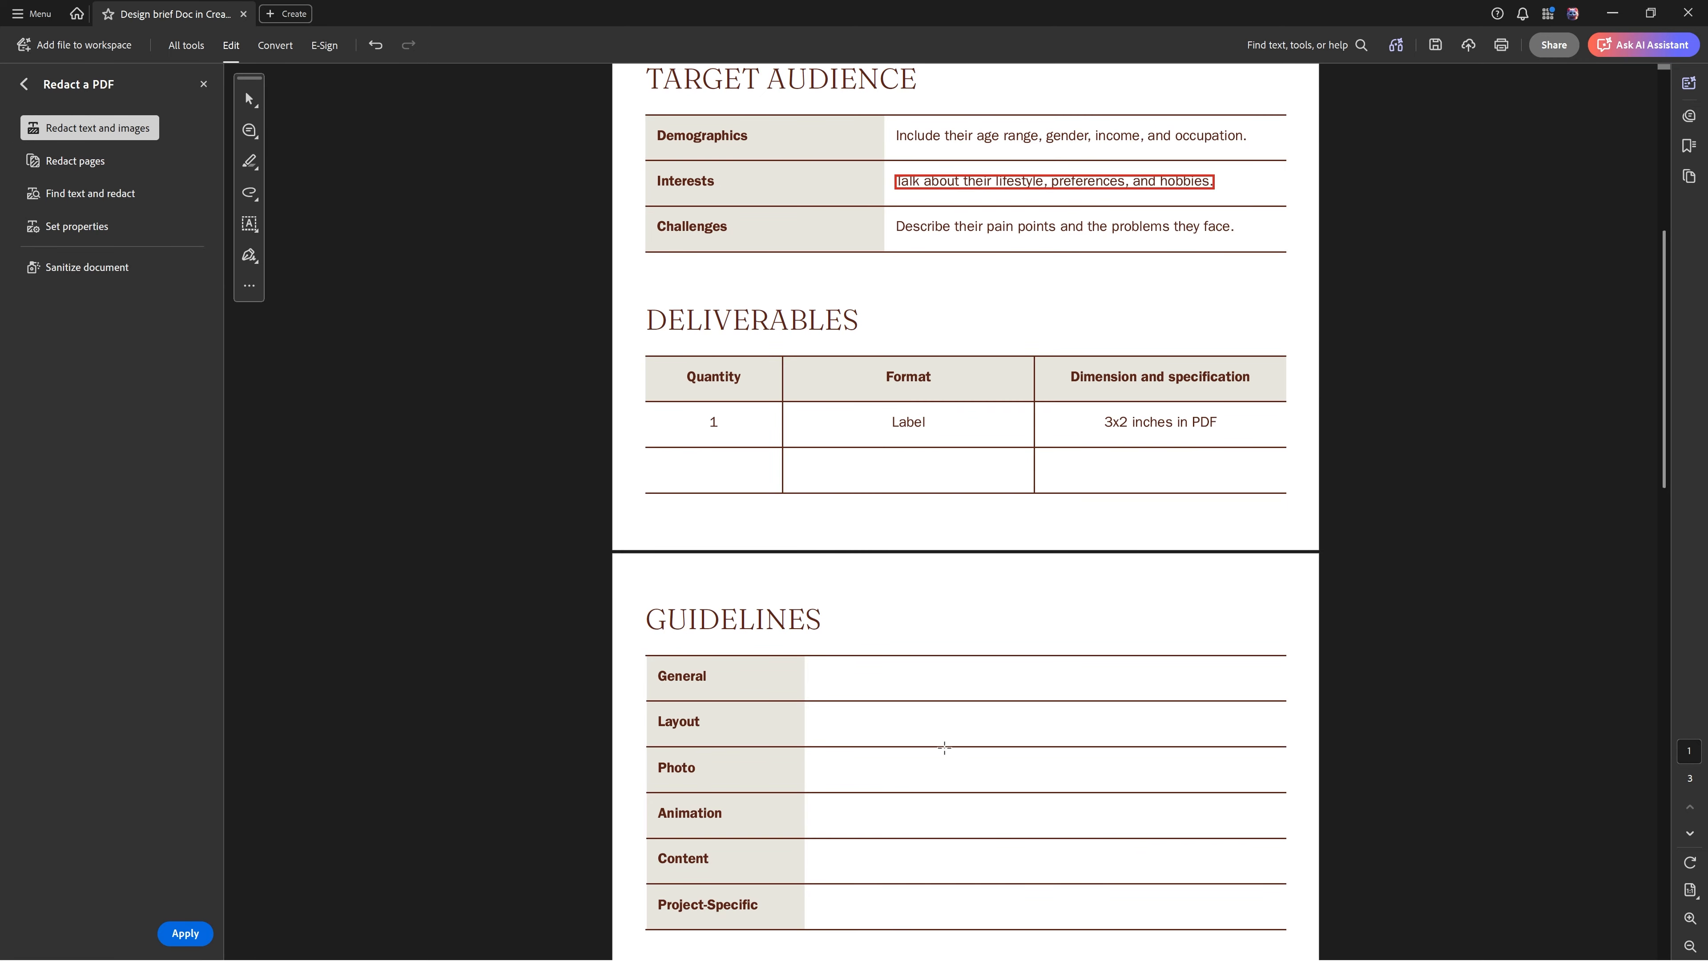
scroll(834, 627, "down", 1)
scroll(830, 673, "up", 1)
left_click(95, 161)
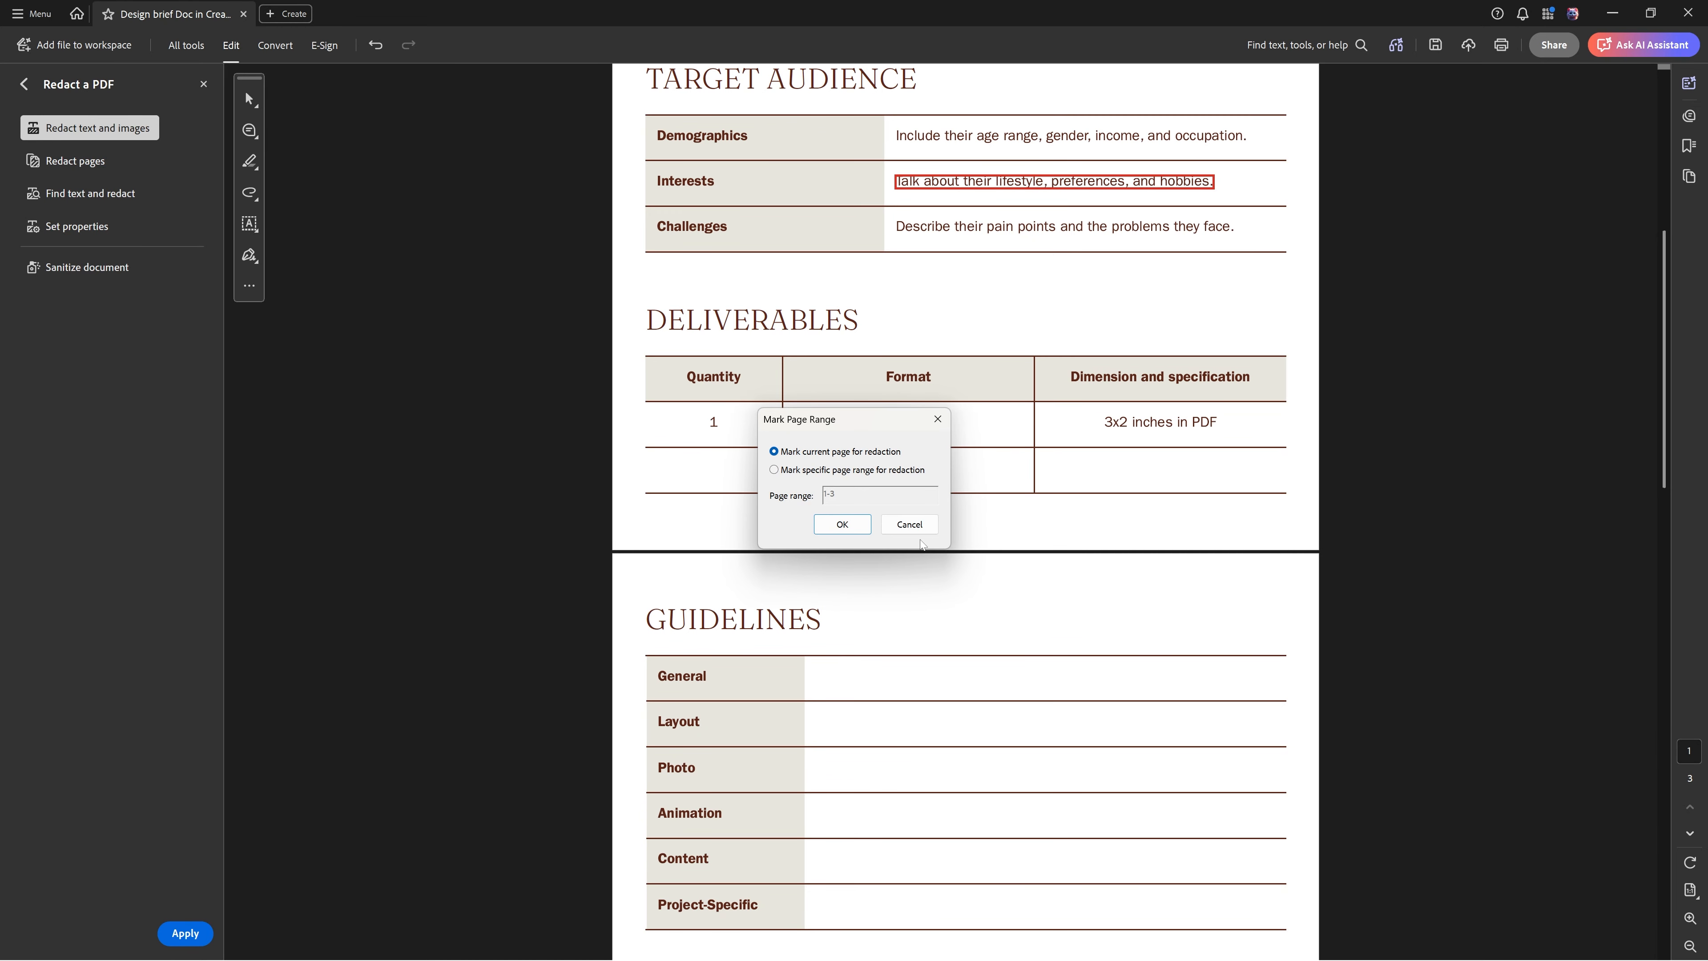
left_click(775, 470)
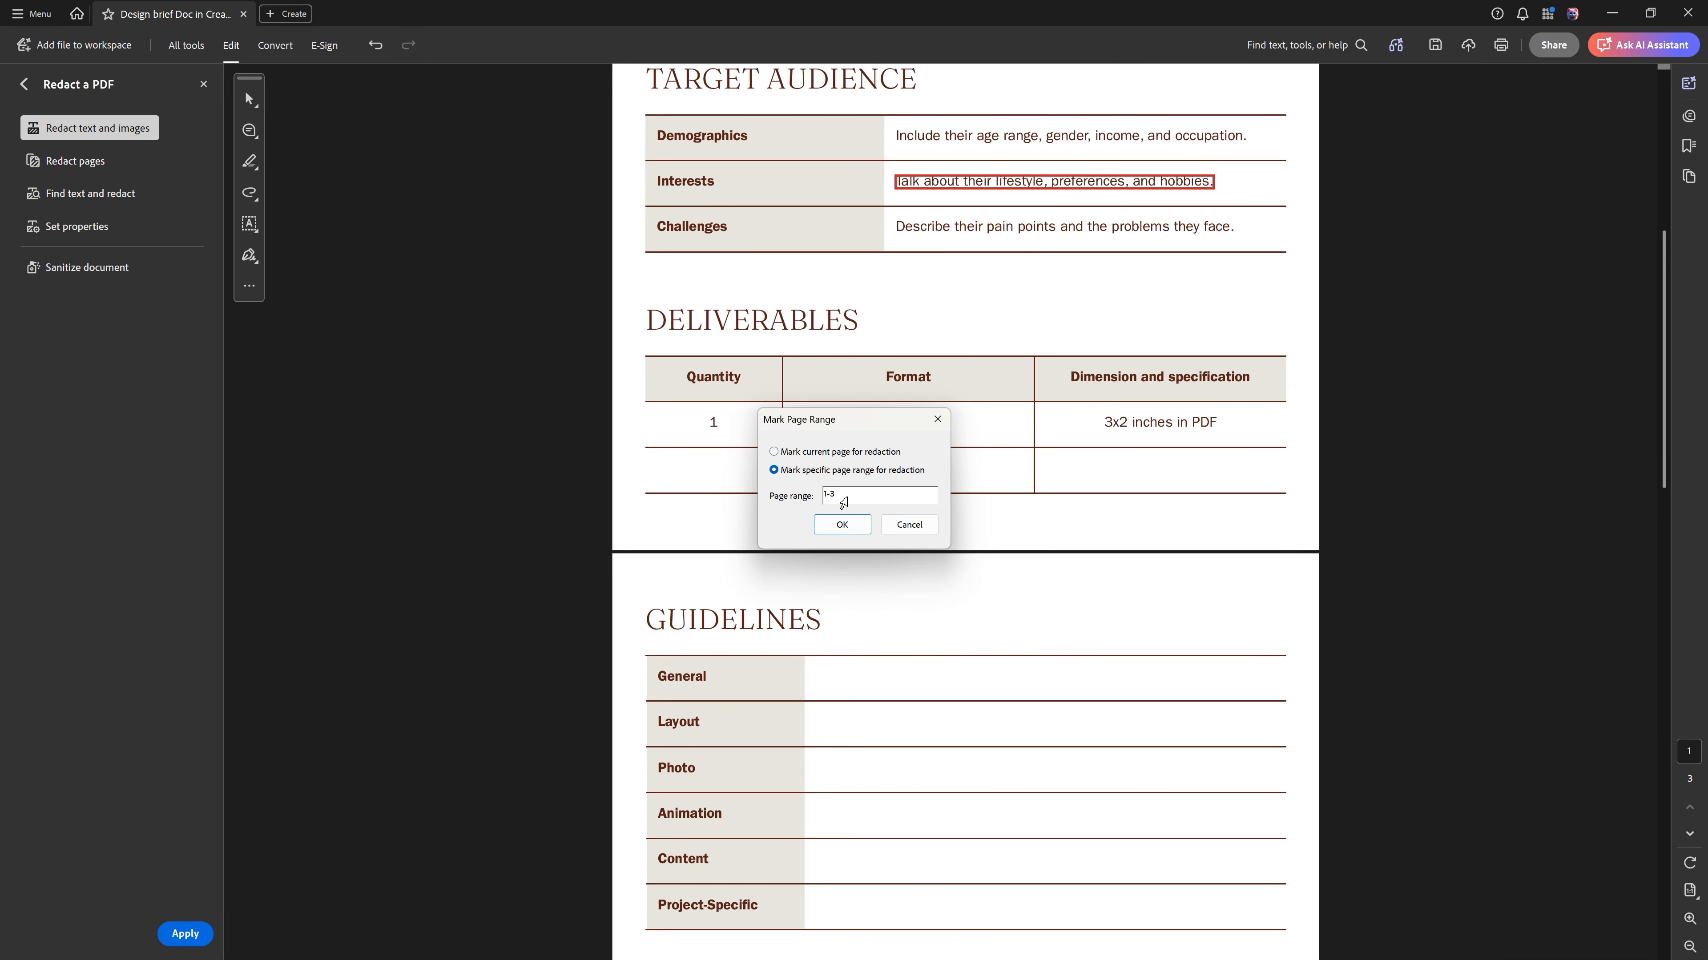
left_click_drag(836, 495, 806, 493)
left_click(842, 524)
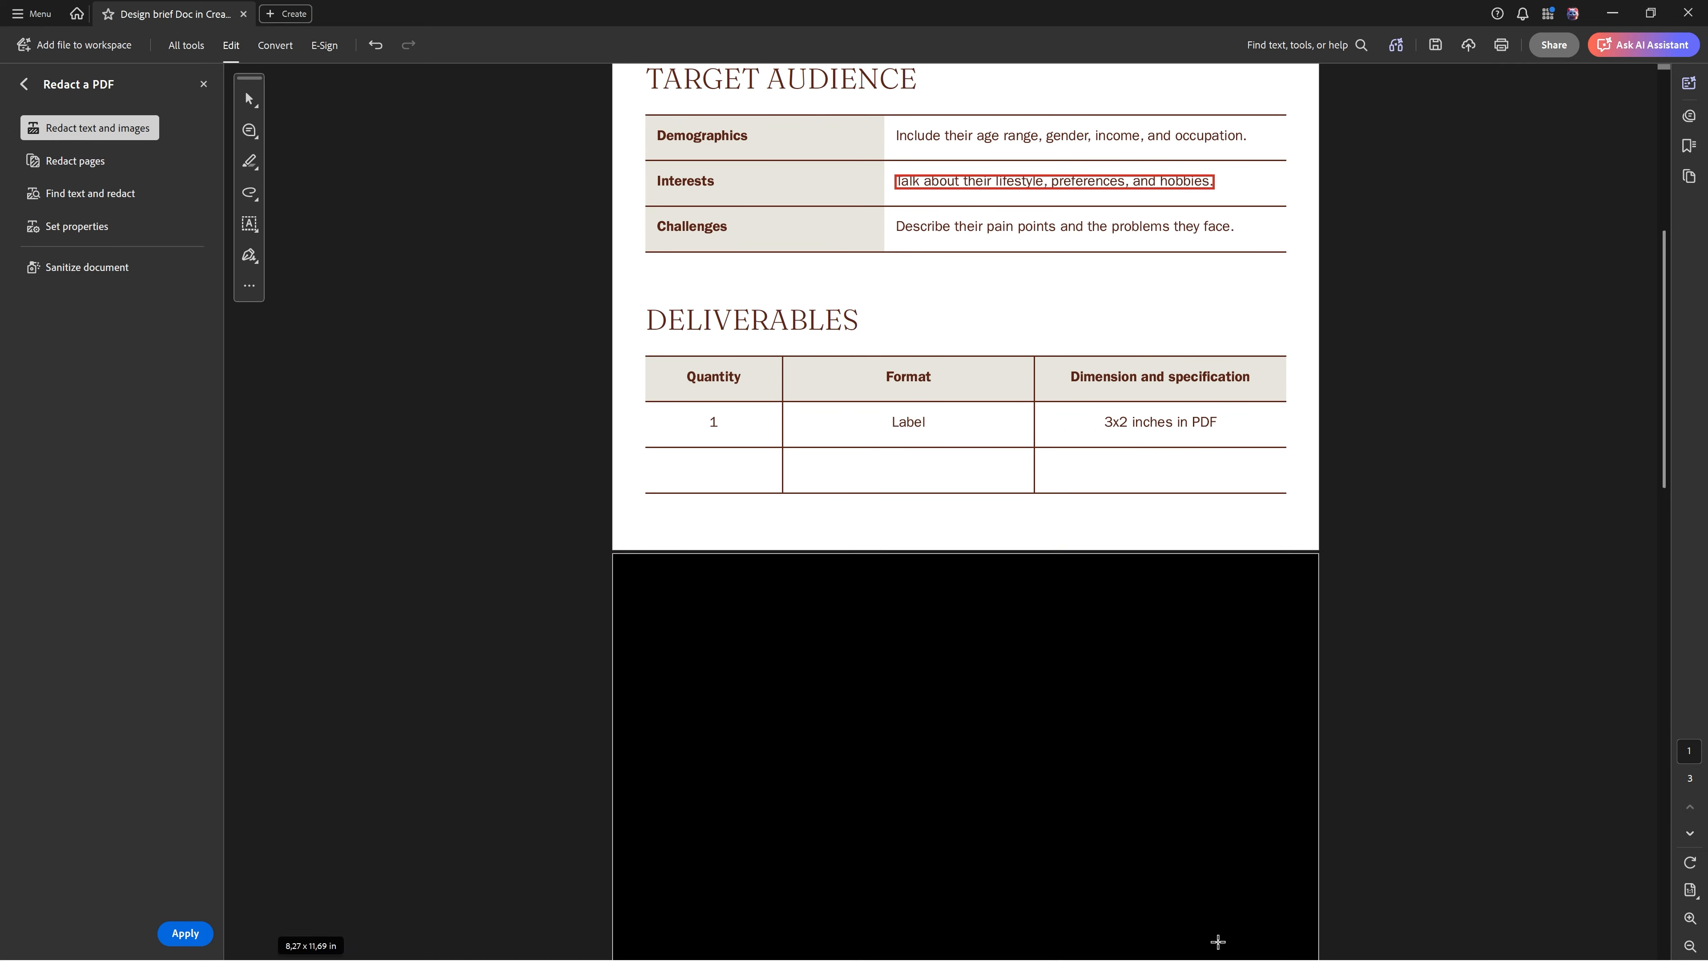
- View the search options for finding and redacting text in the current document, and close the search window
scroll(1076, 437, "up", 4)
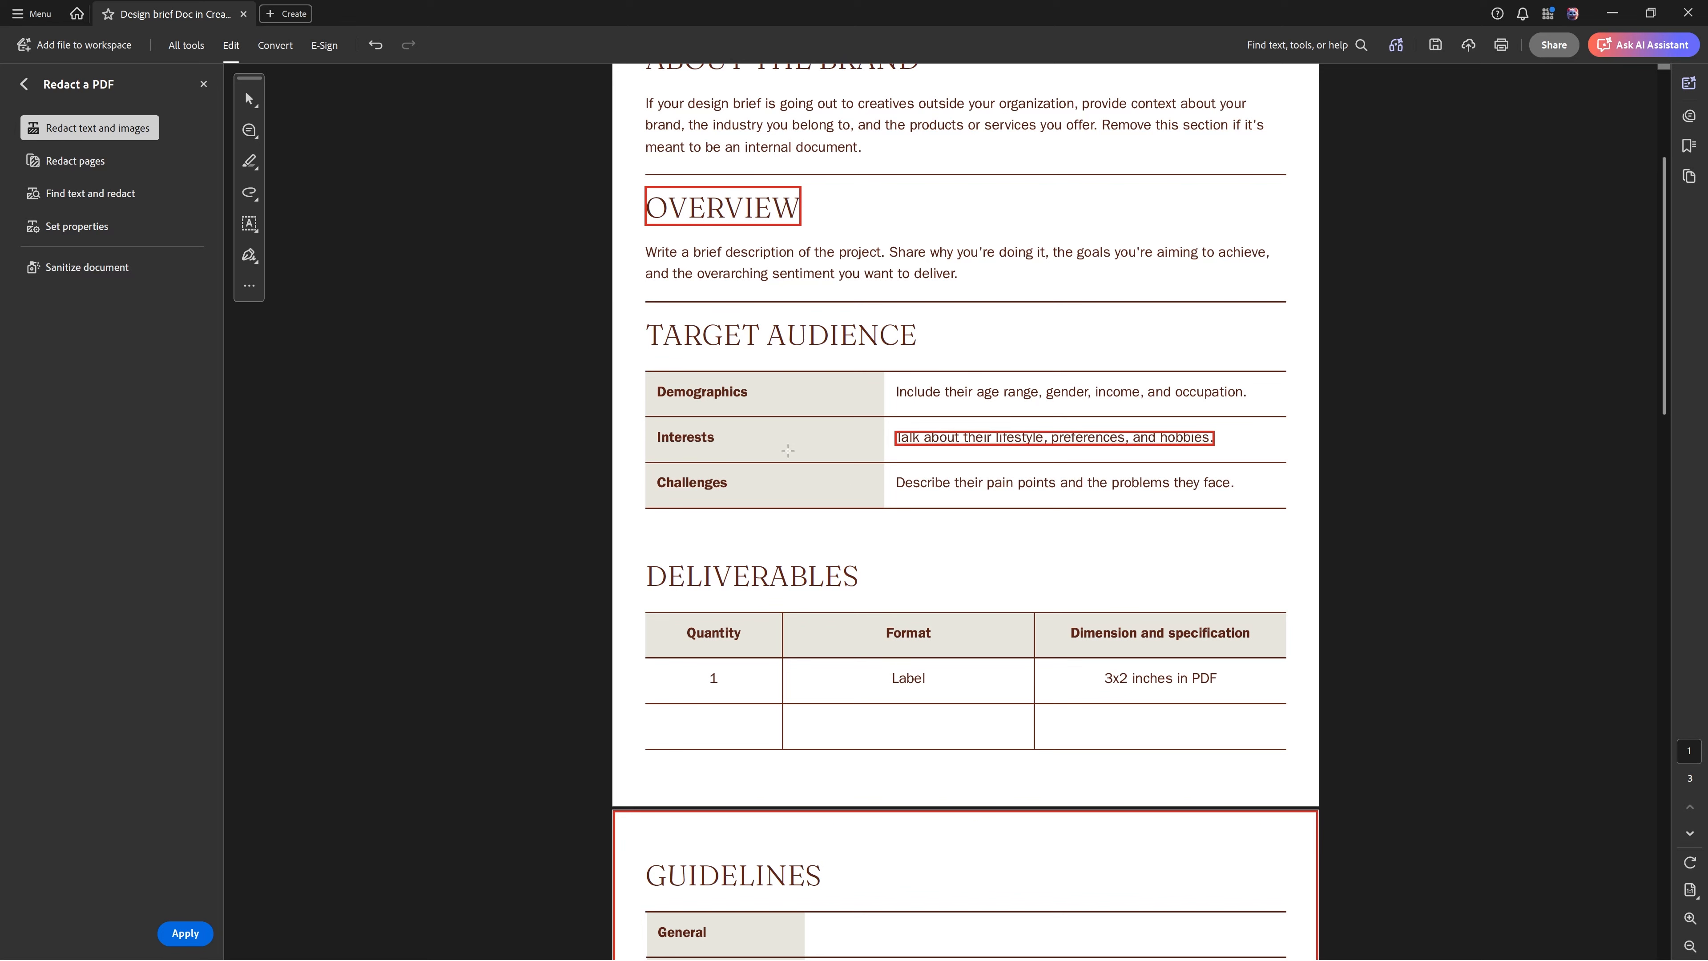
left_click(84, 202)
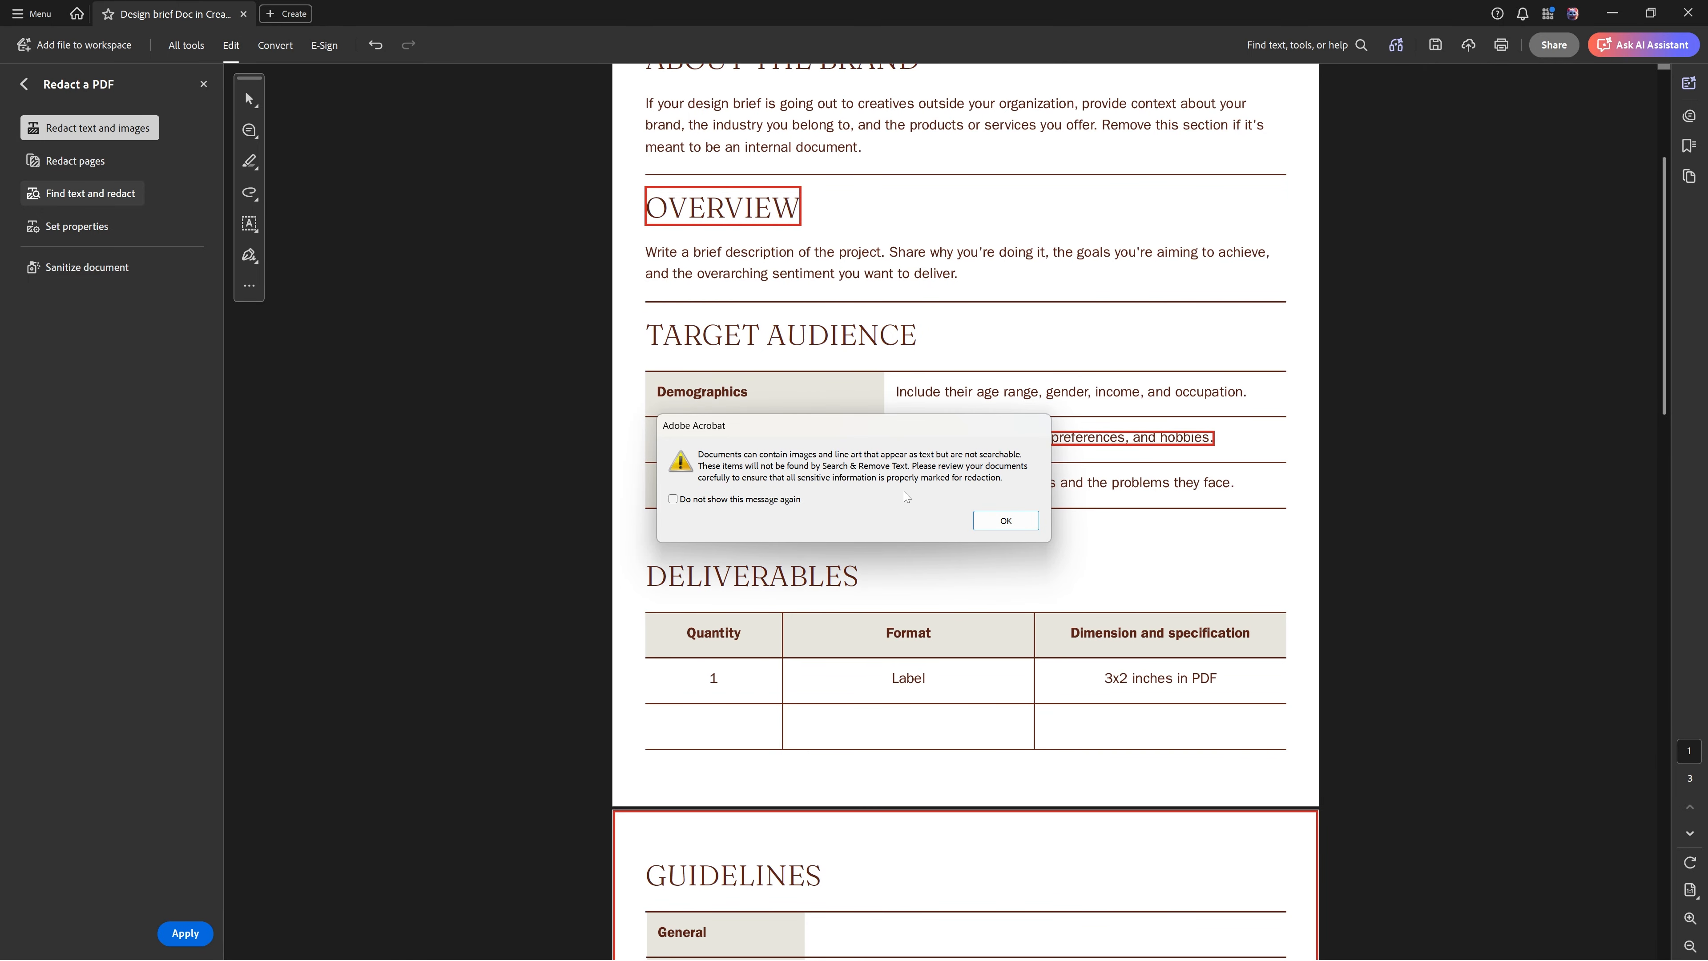
left_click(1005, 520)
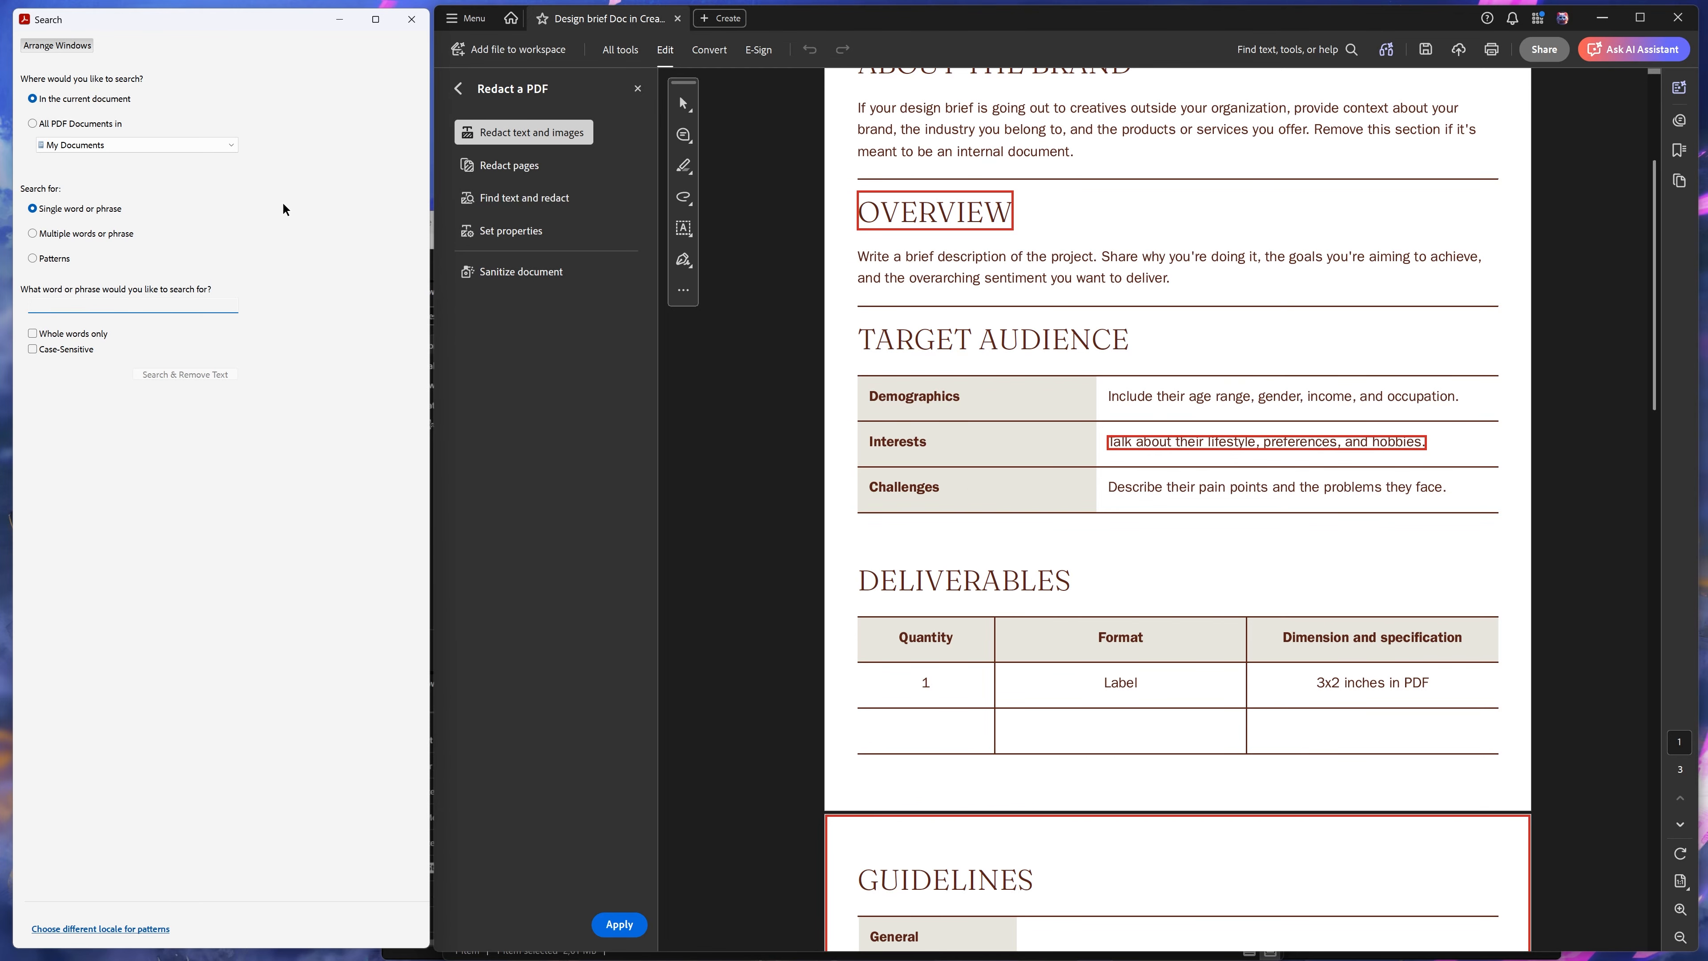
left_click(411, 19)
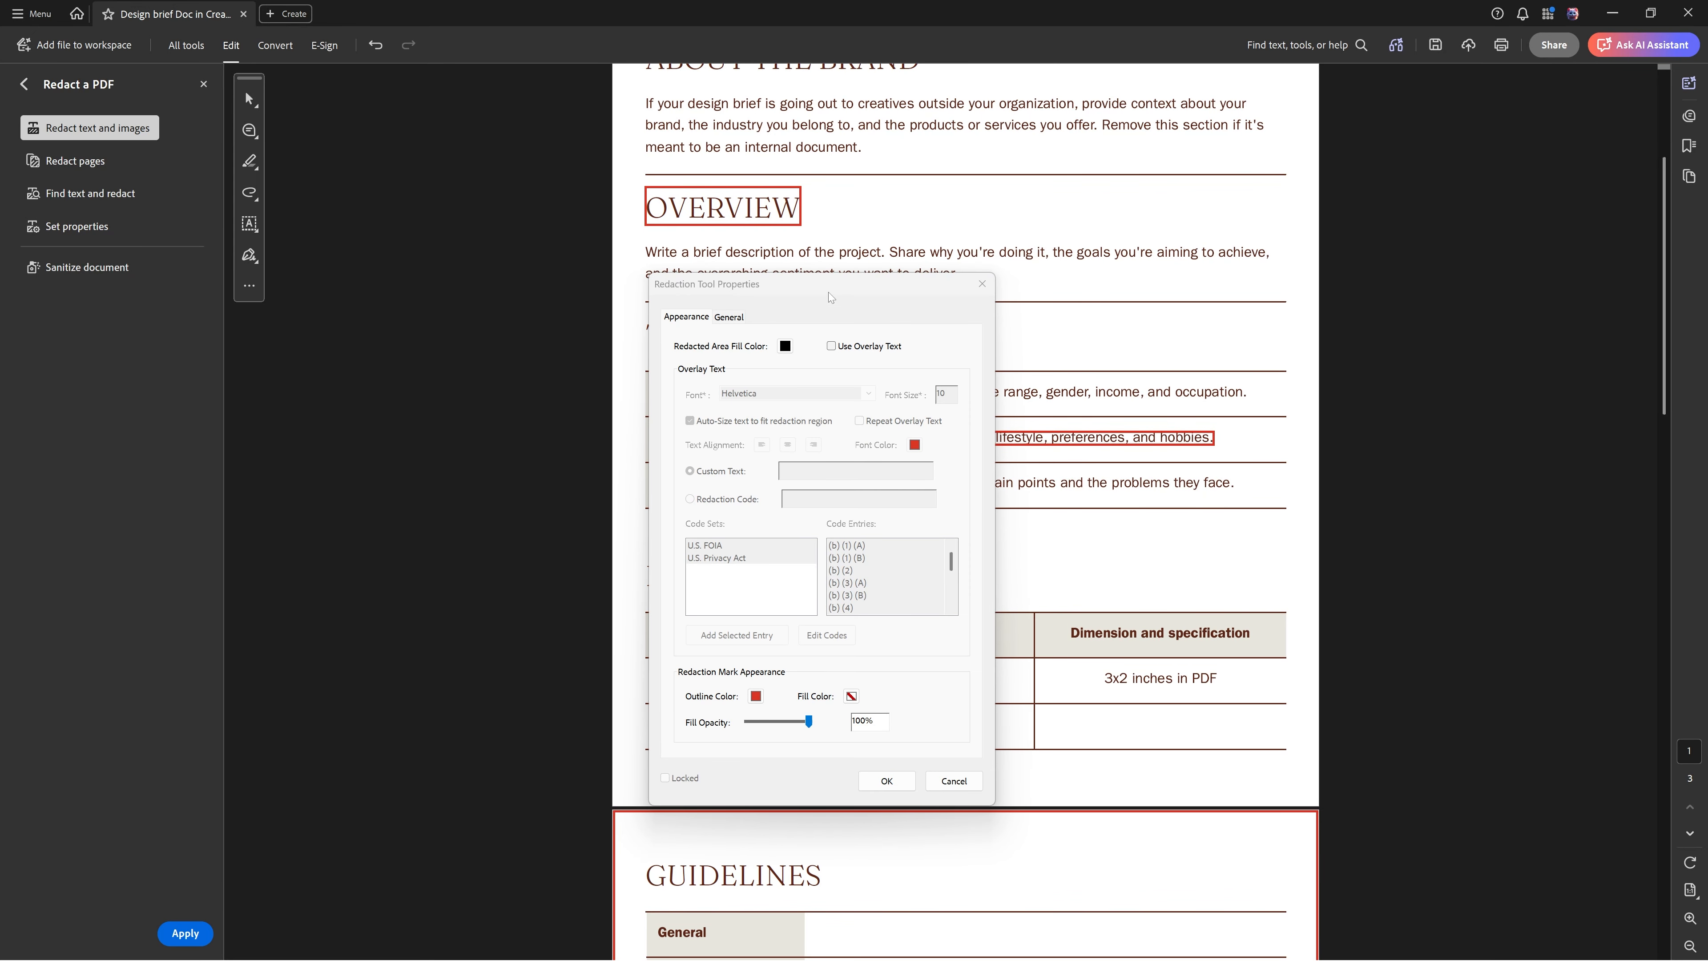
- Examine the redaction tool's fill color, overlay text and general properties, plus the Sanitize document choices, and cancel both dialogs
left_click(785, 348)
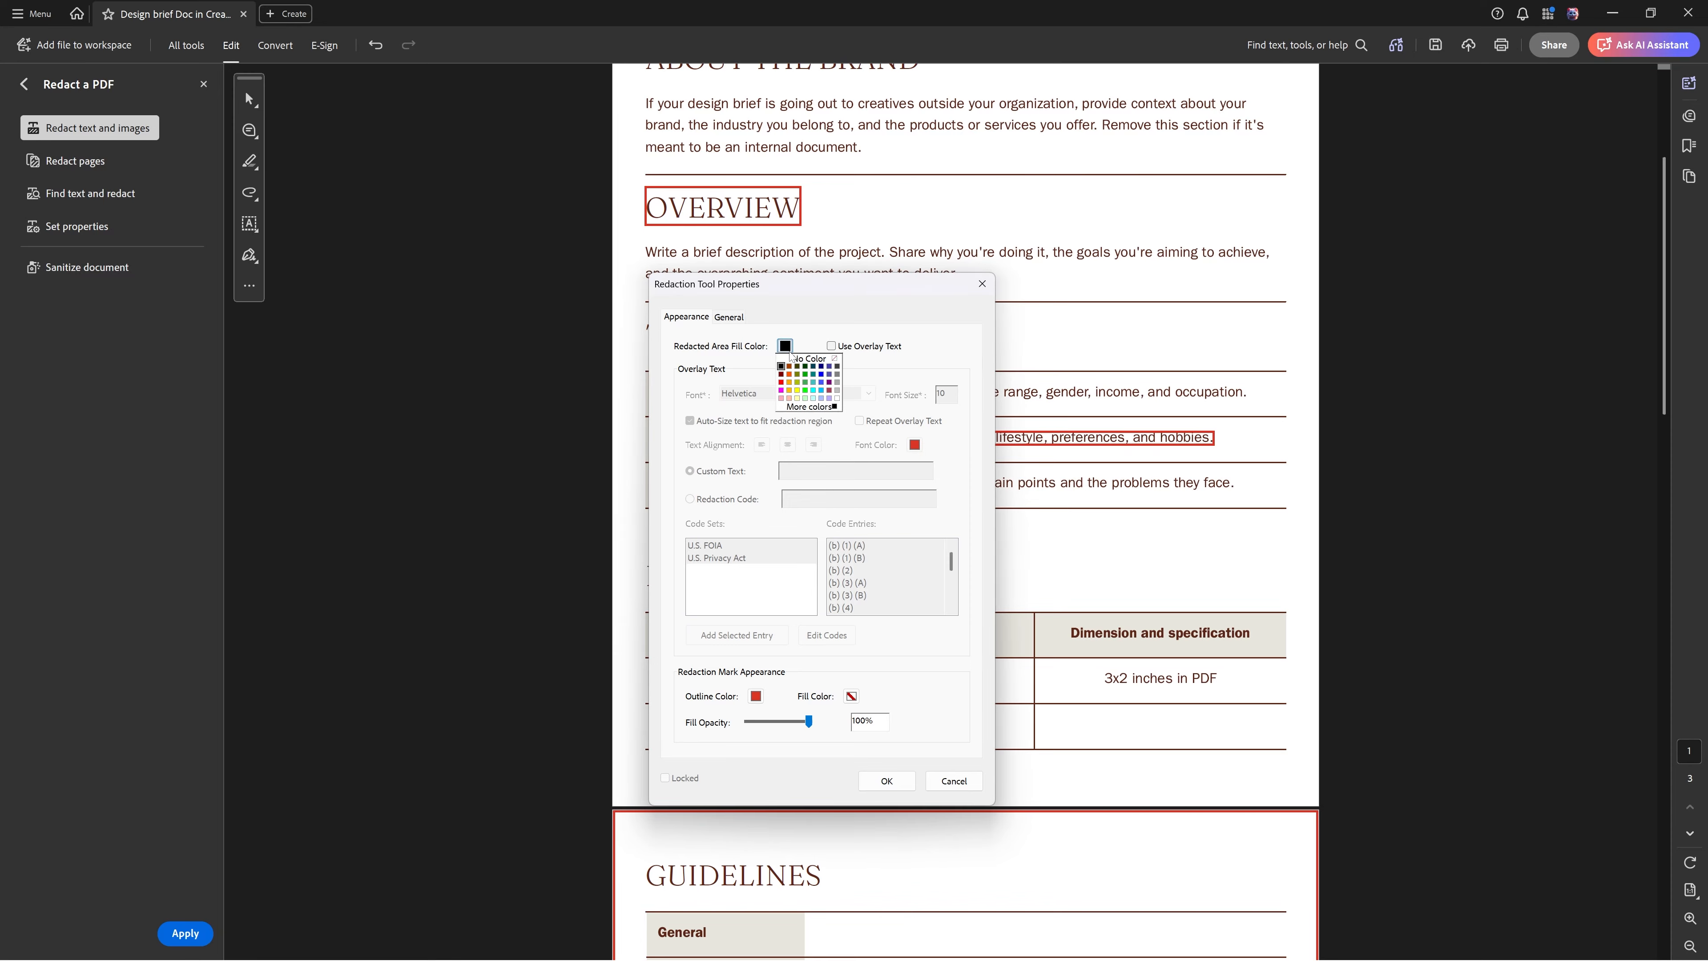
left_click(832, 346)
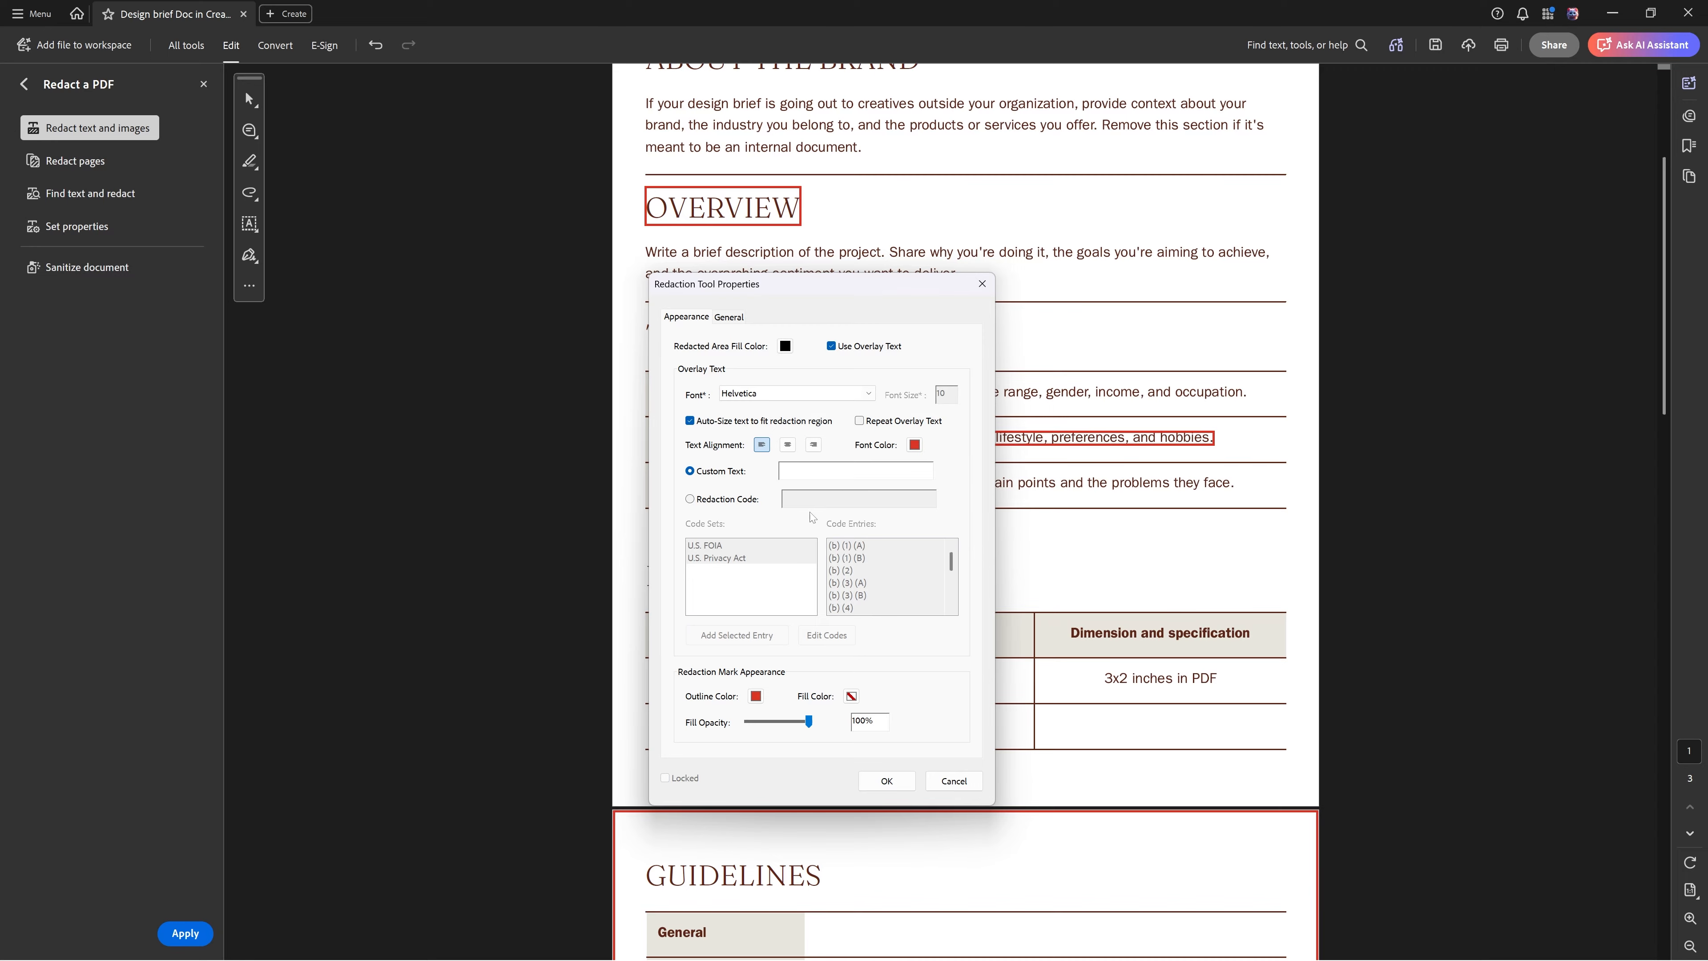
left_click(831, 346)
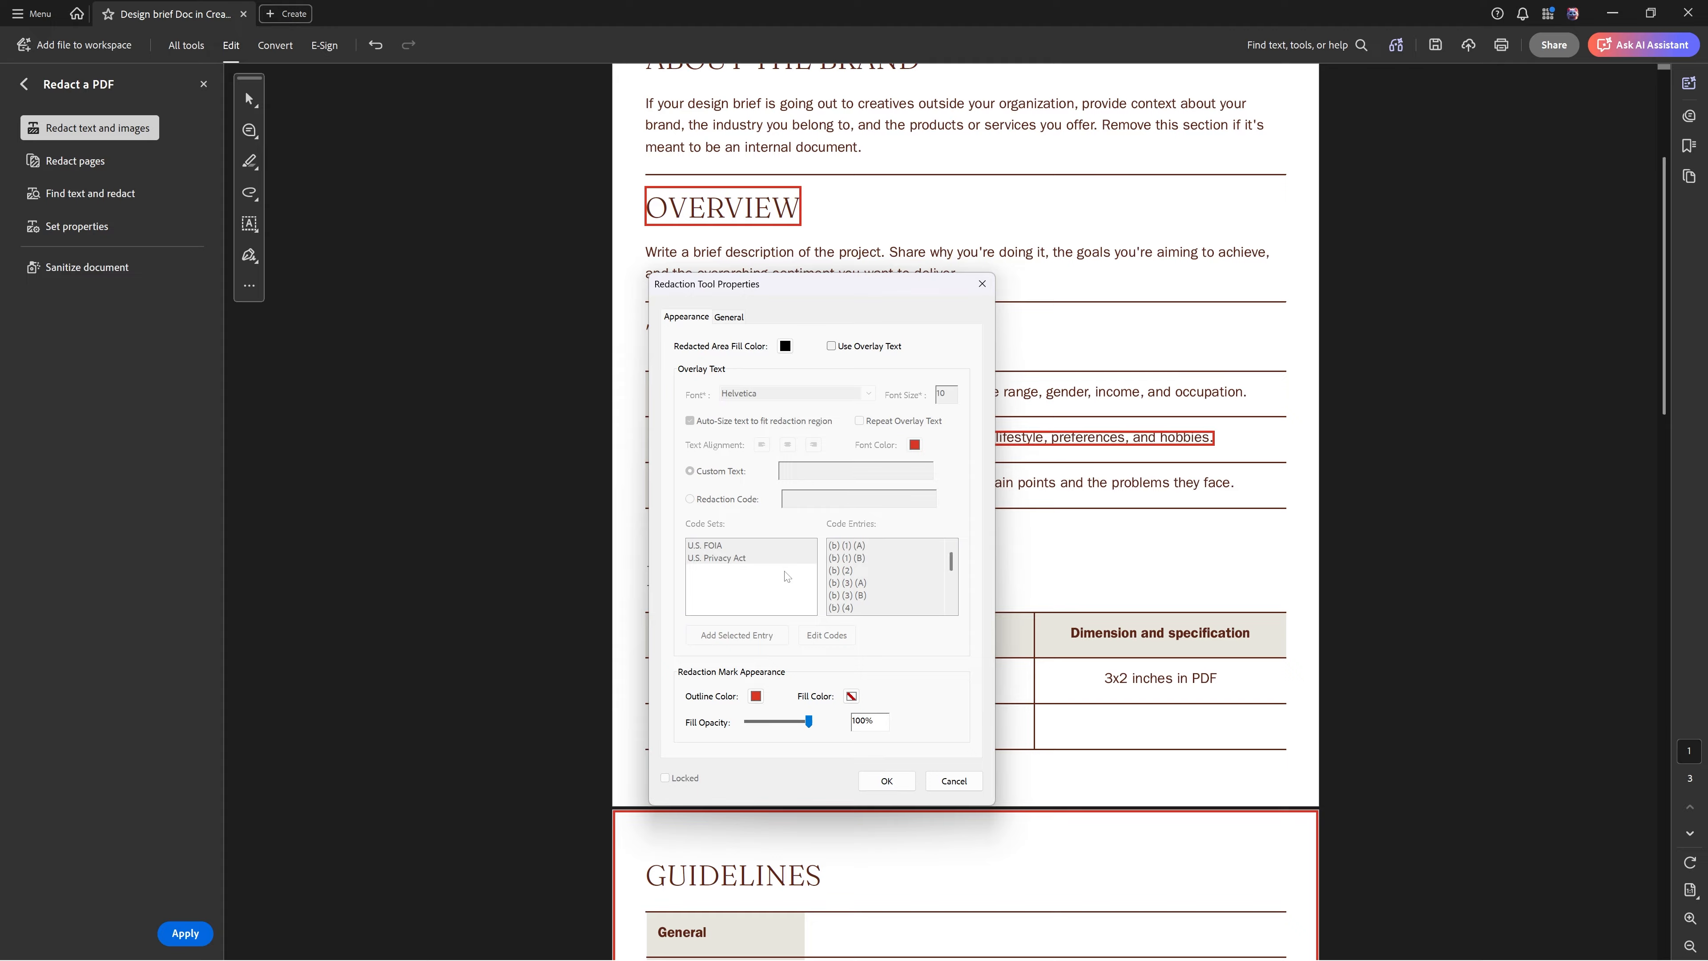
left_click(729, 320)
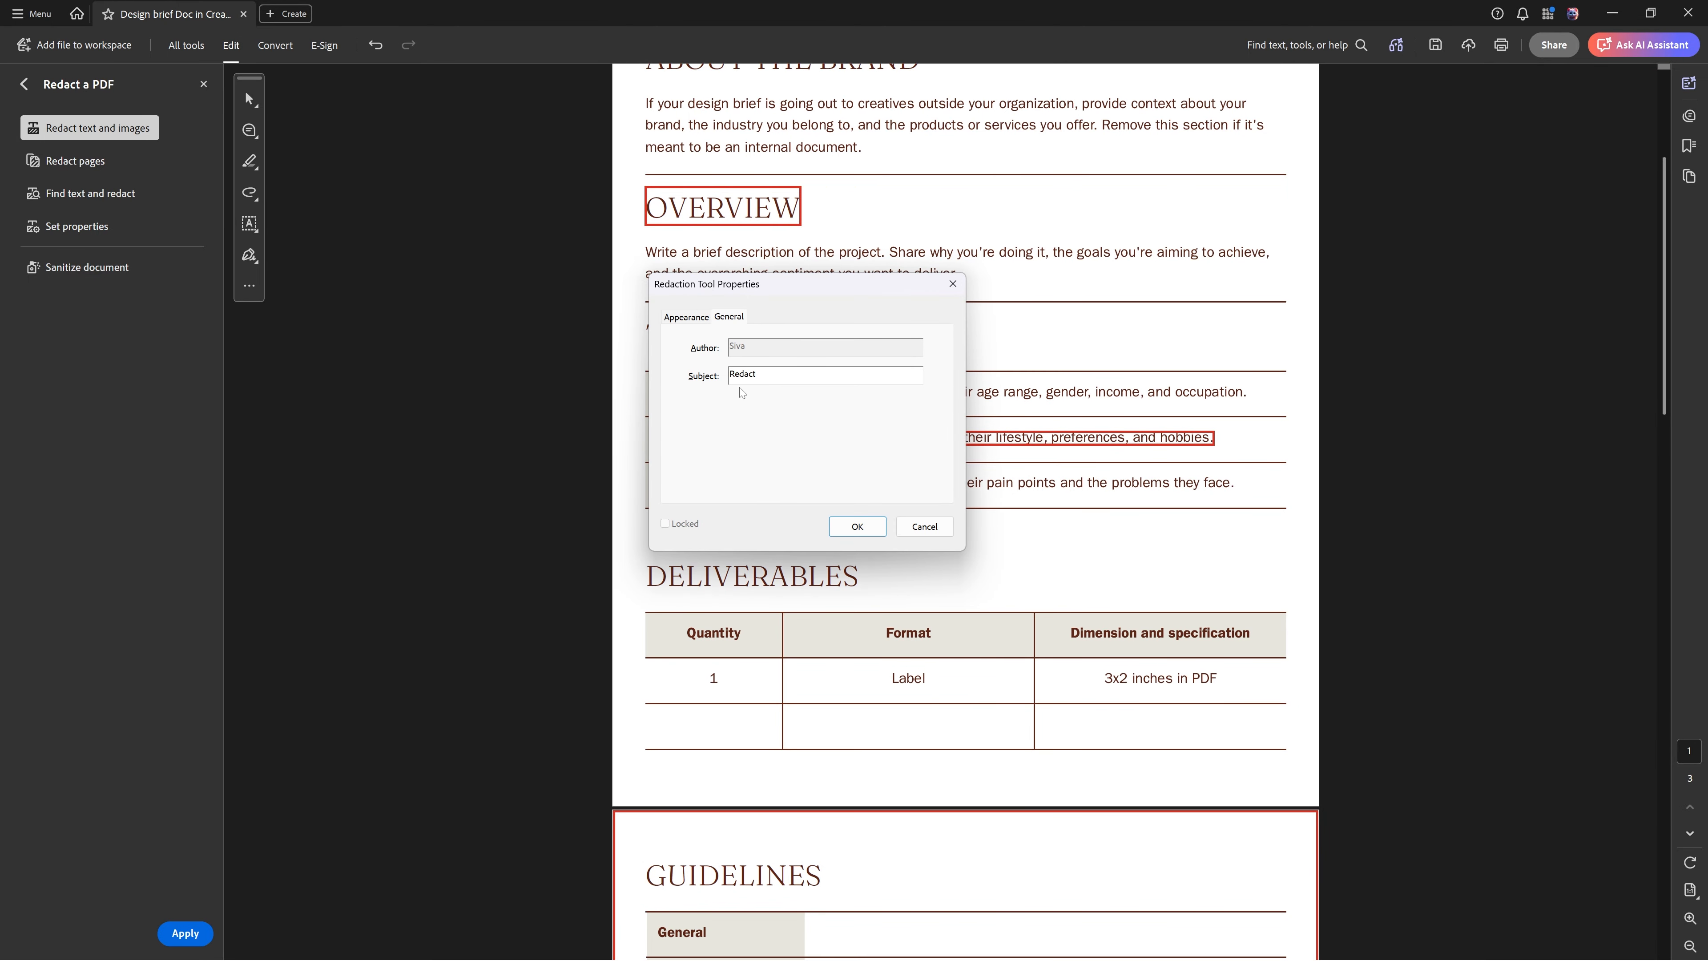
left_click(924, 526)
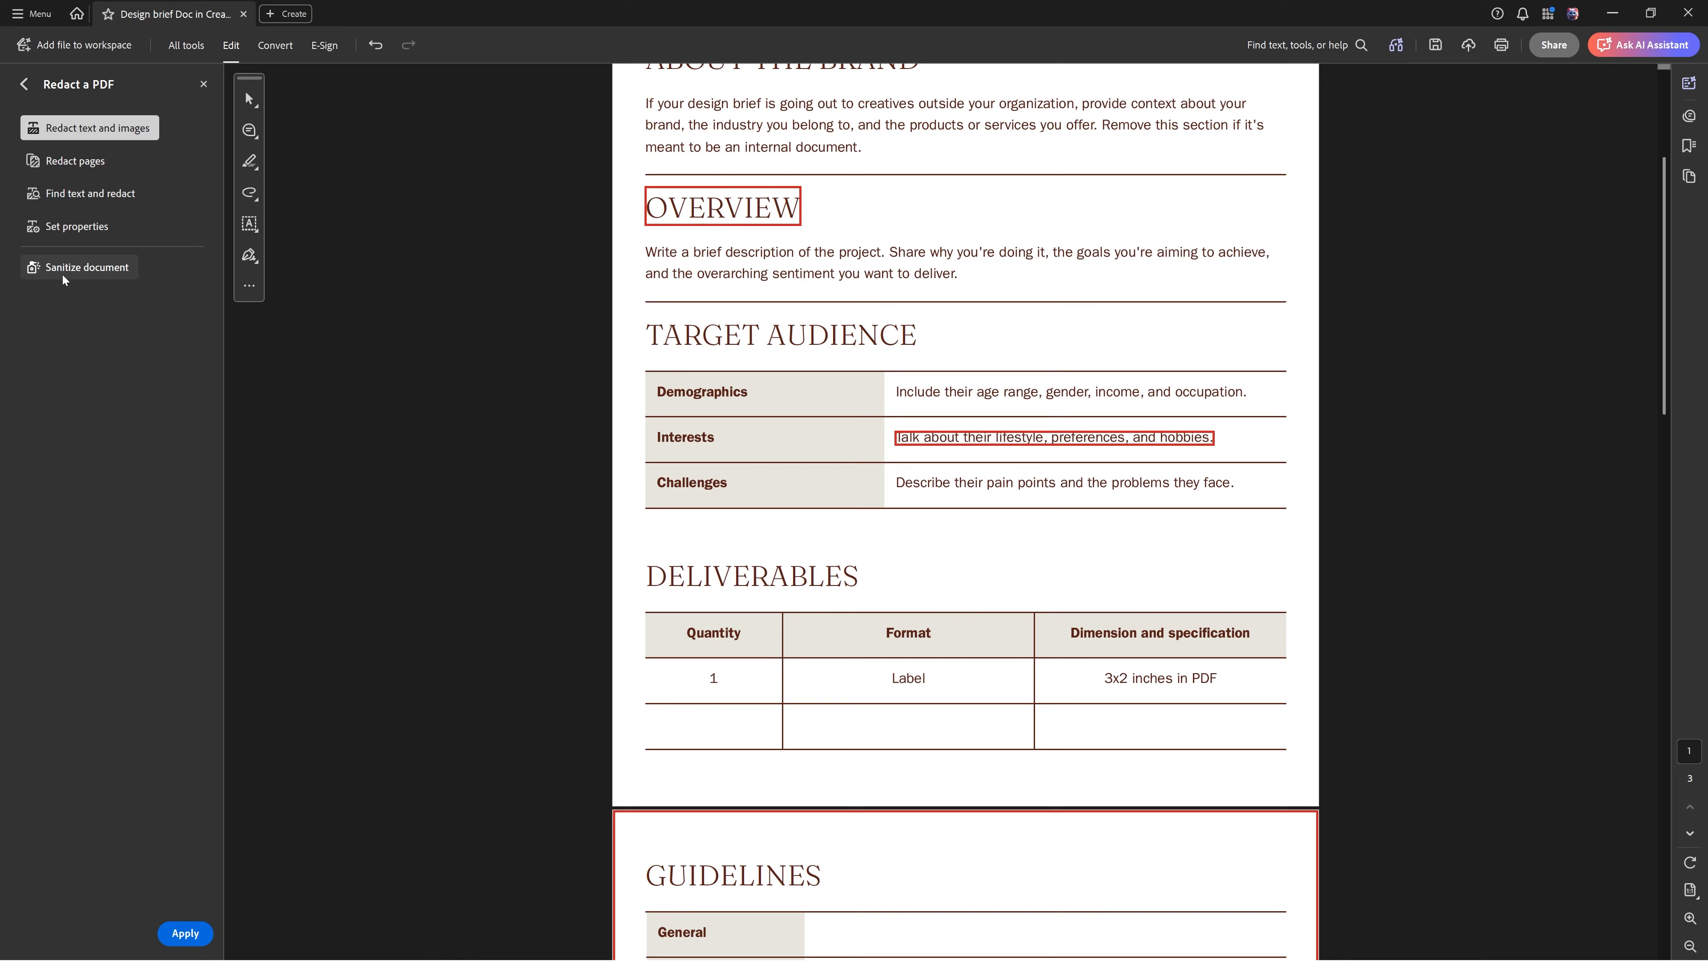
left_click(87, 269)
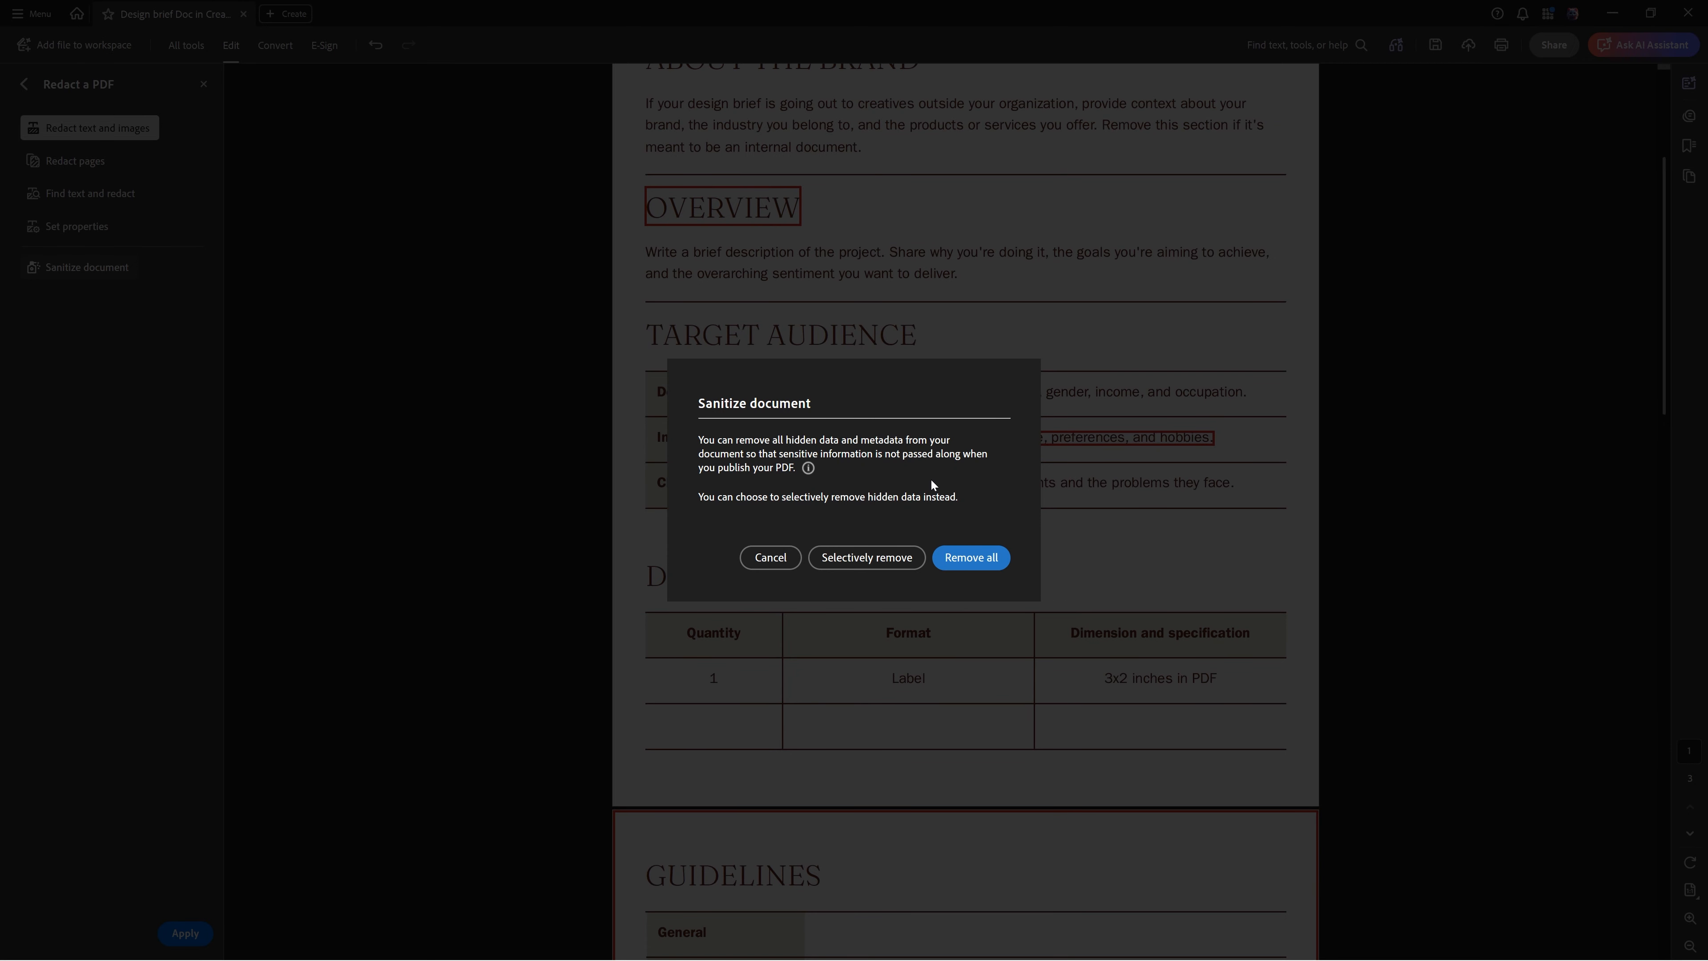
left_click(770, 558)
- Apply all marked redactions permanently and save the document as Blackout_Redacted.pdf in the Assets folder
scroll(888, 525, "up", 5)
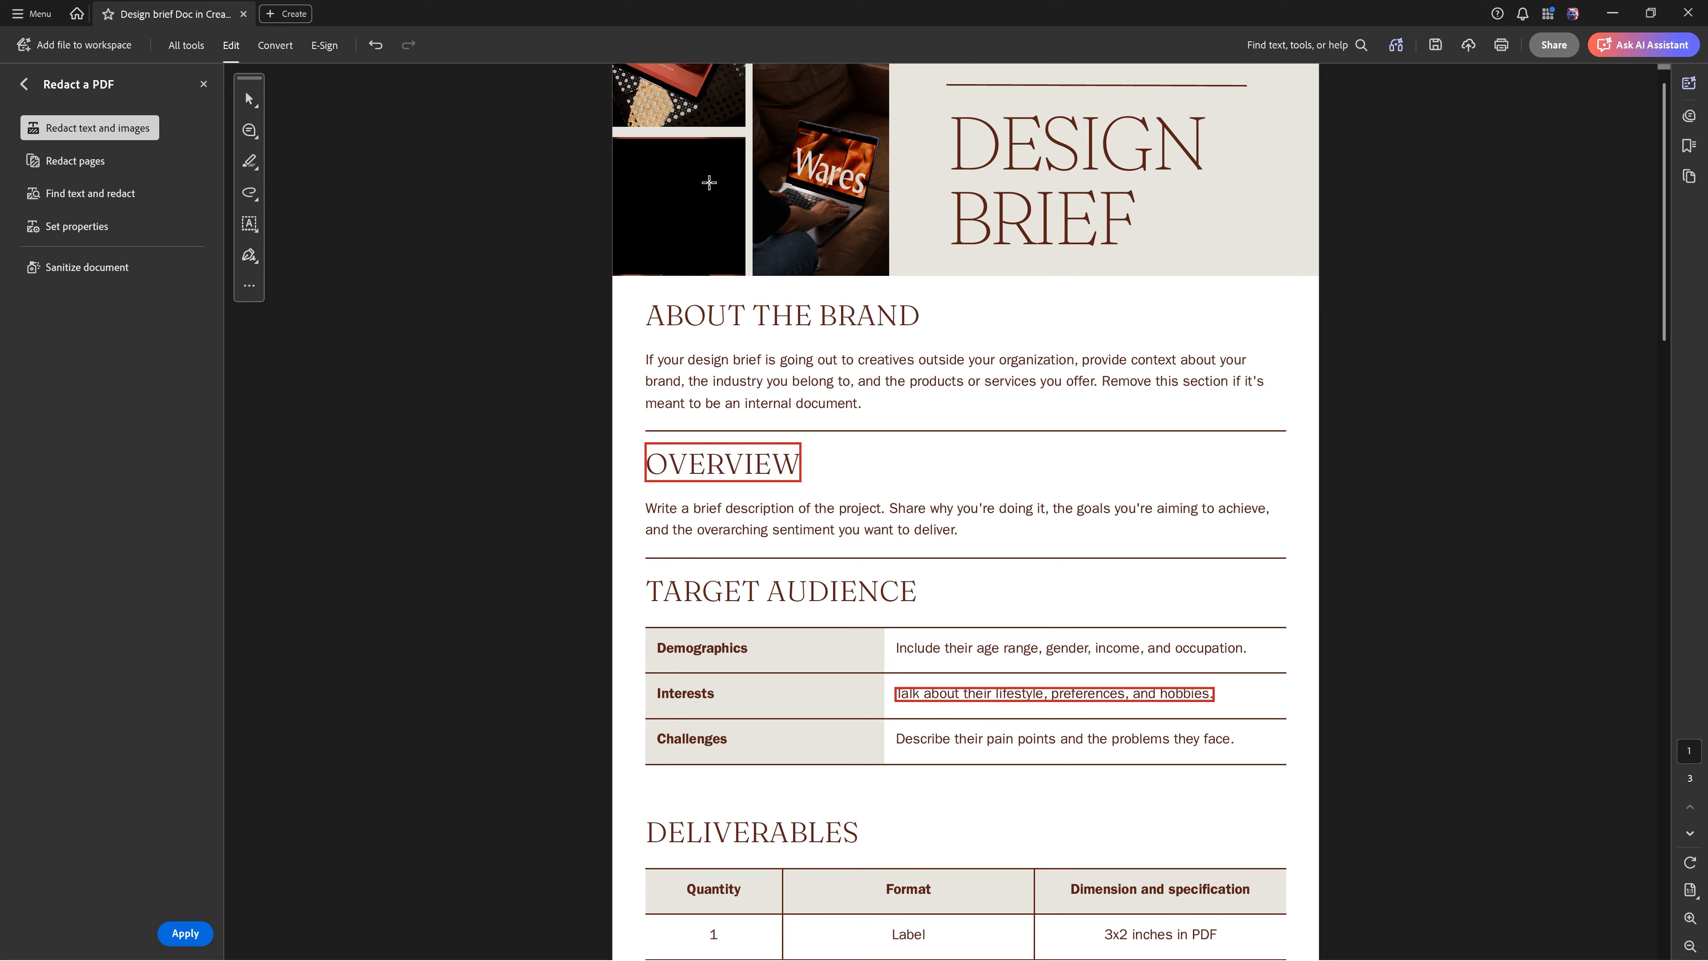
left_click(202, 937)
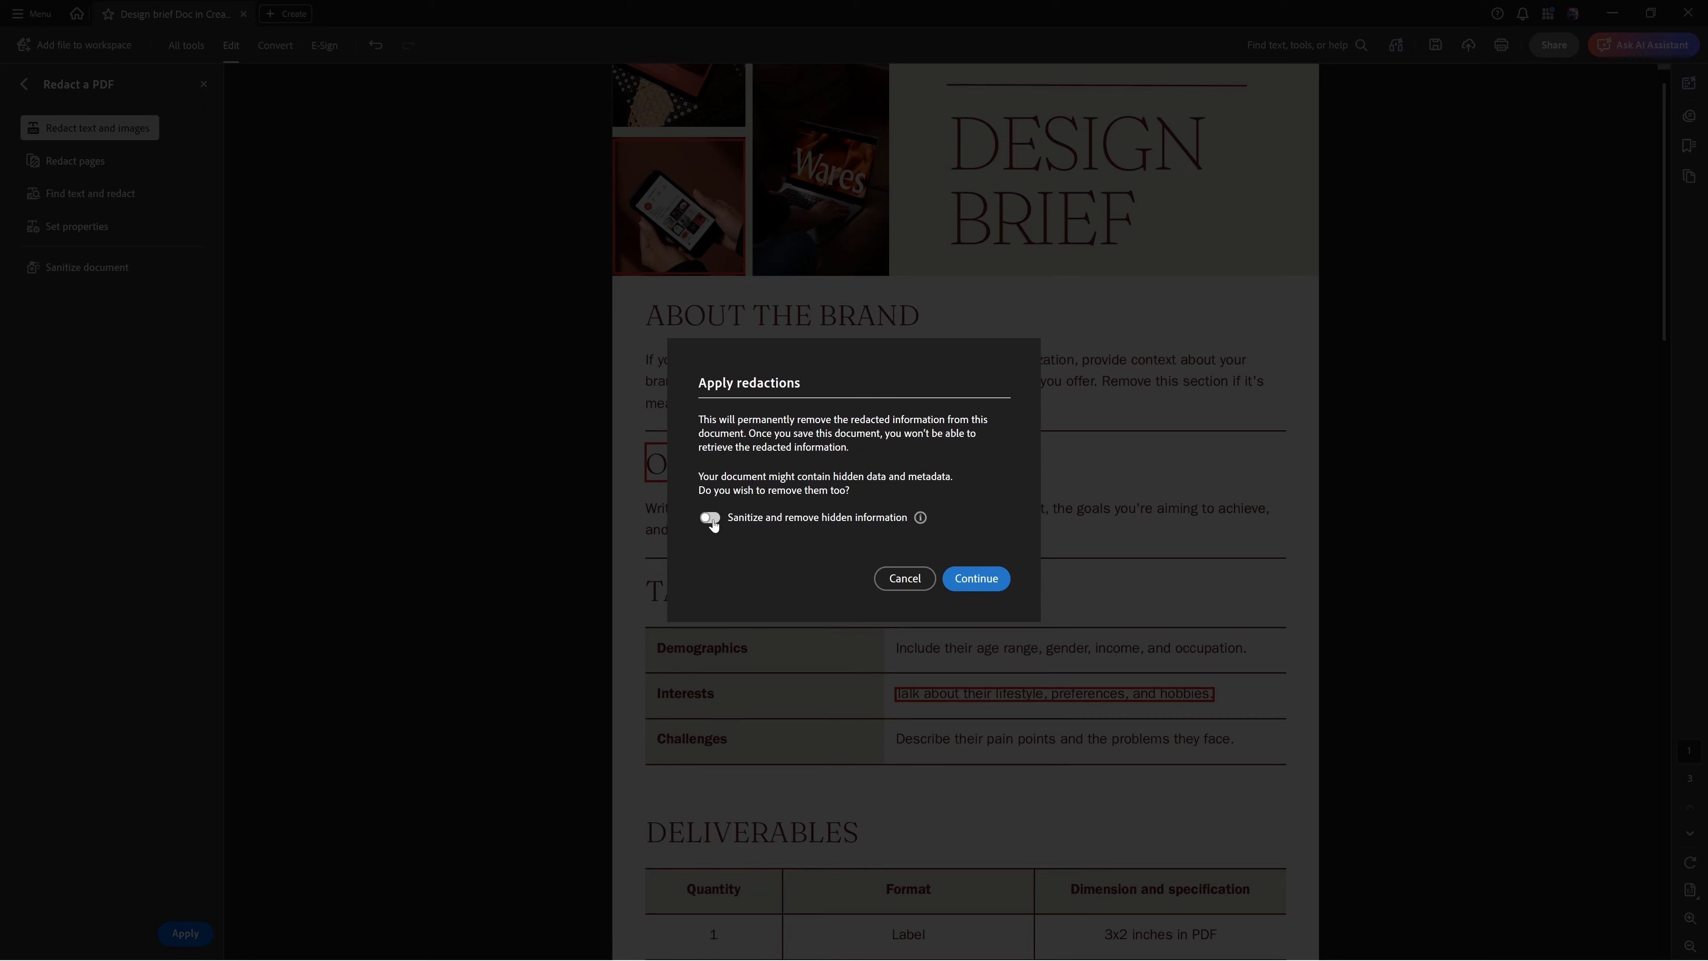
left_click(976, 579)
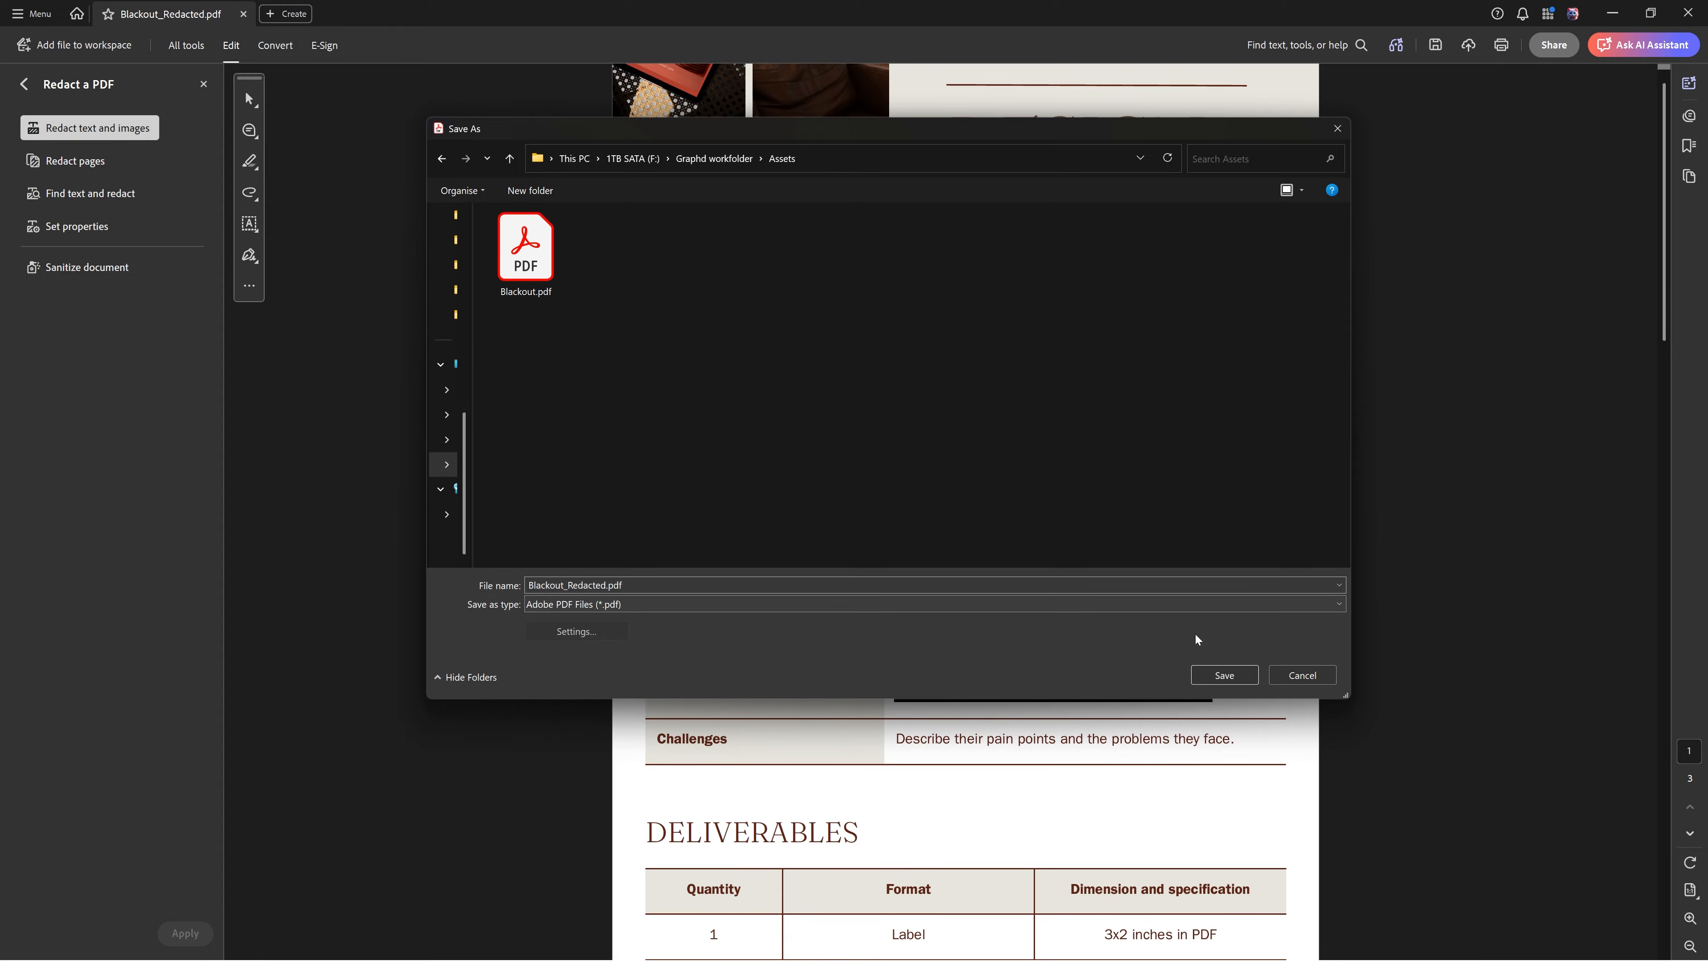
left_click(1222, 675)
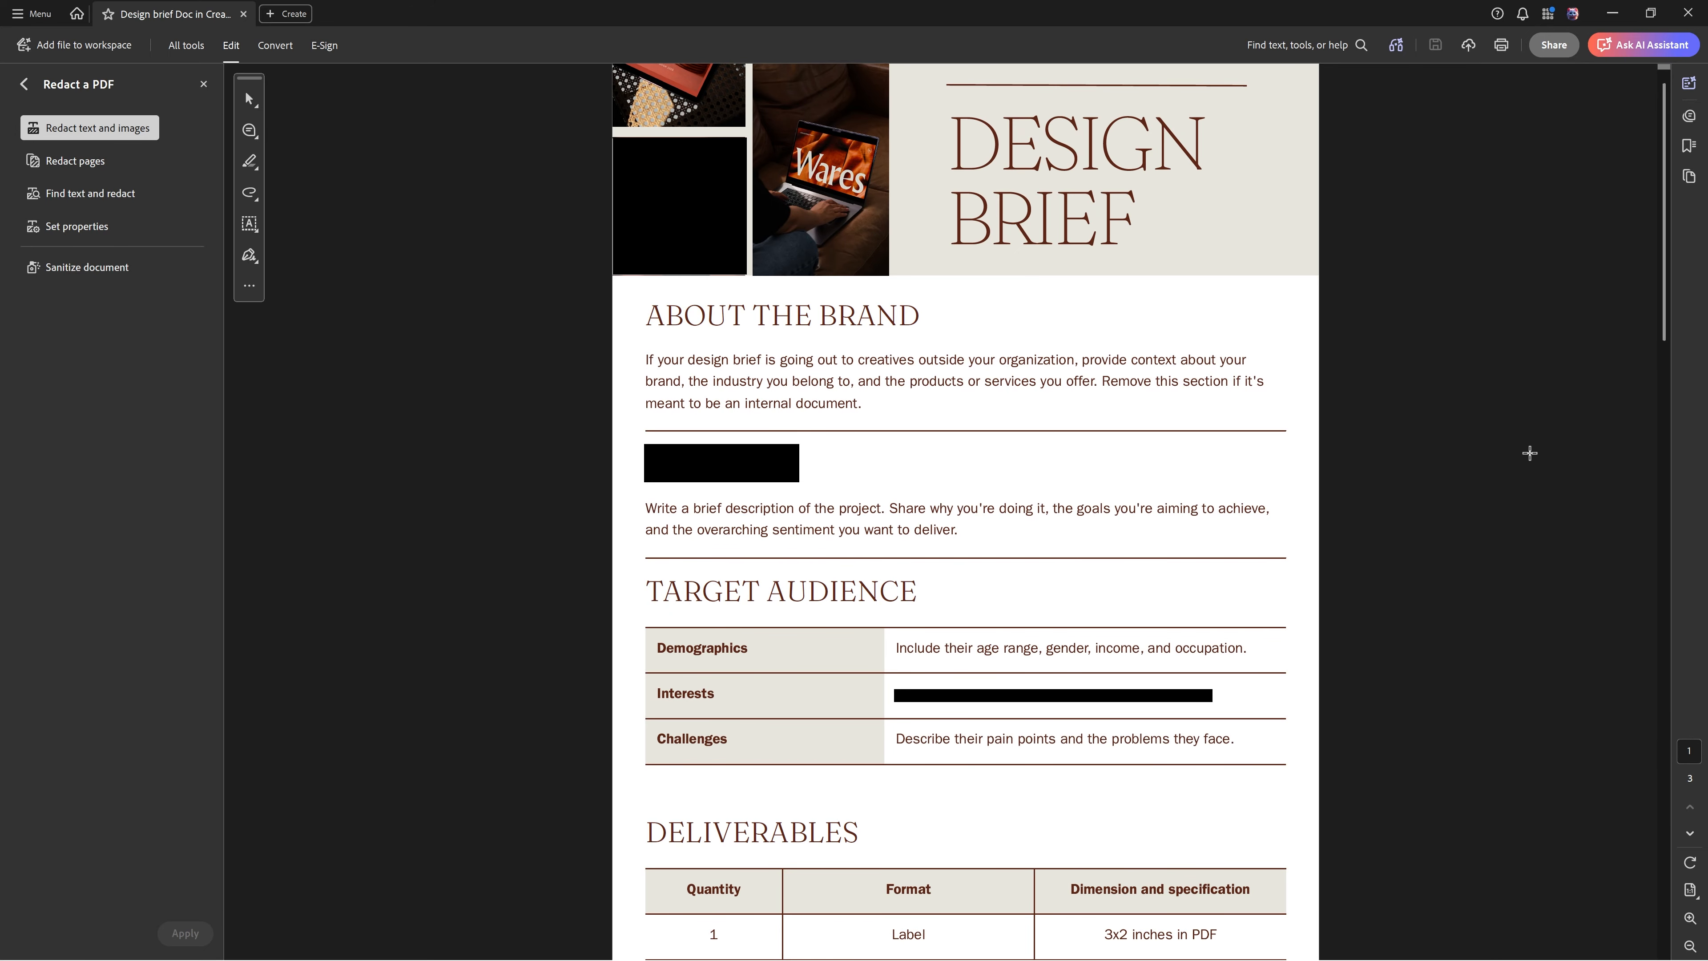
scroll(1247, 495, "down", 10)
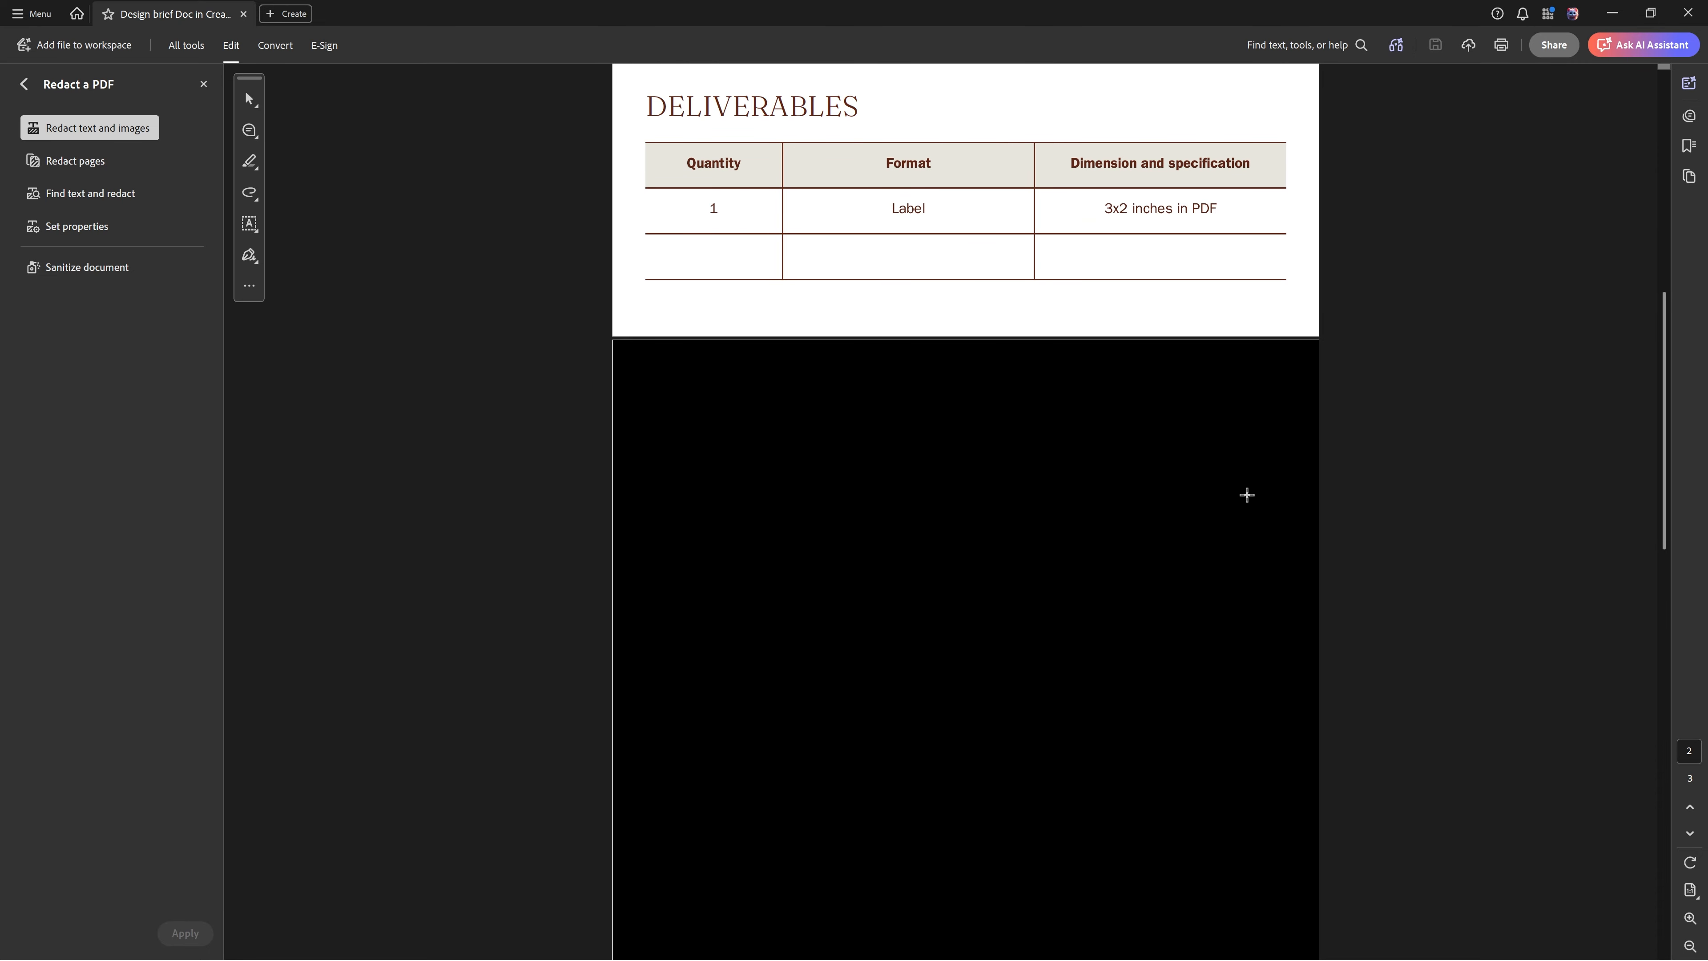
scroll(839, 702, "up", 10)
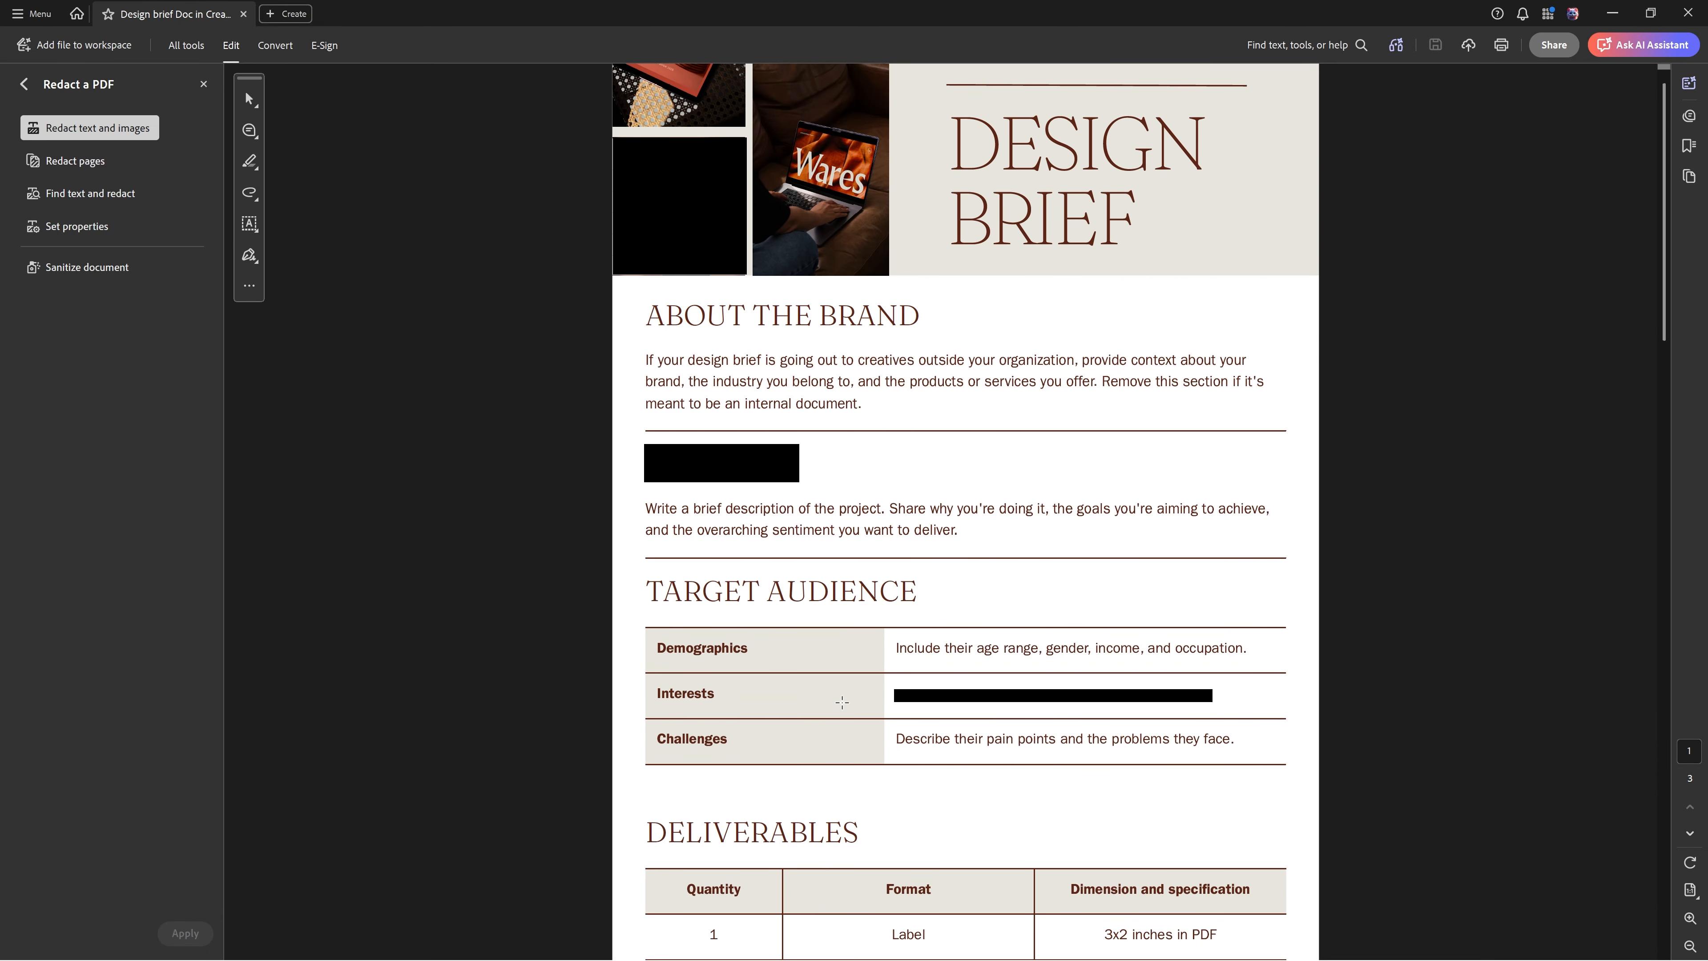
scroll(908, 575, "down", 3)
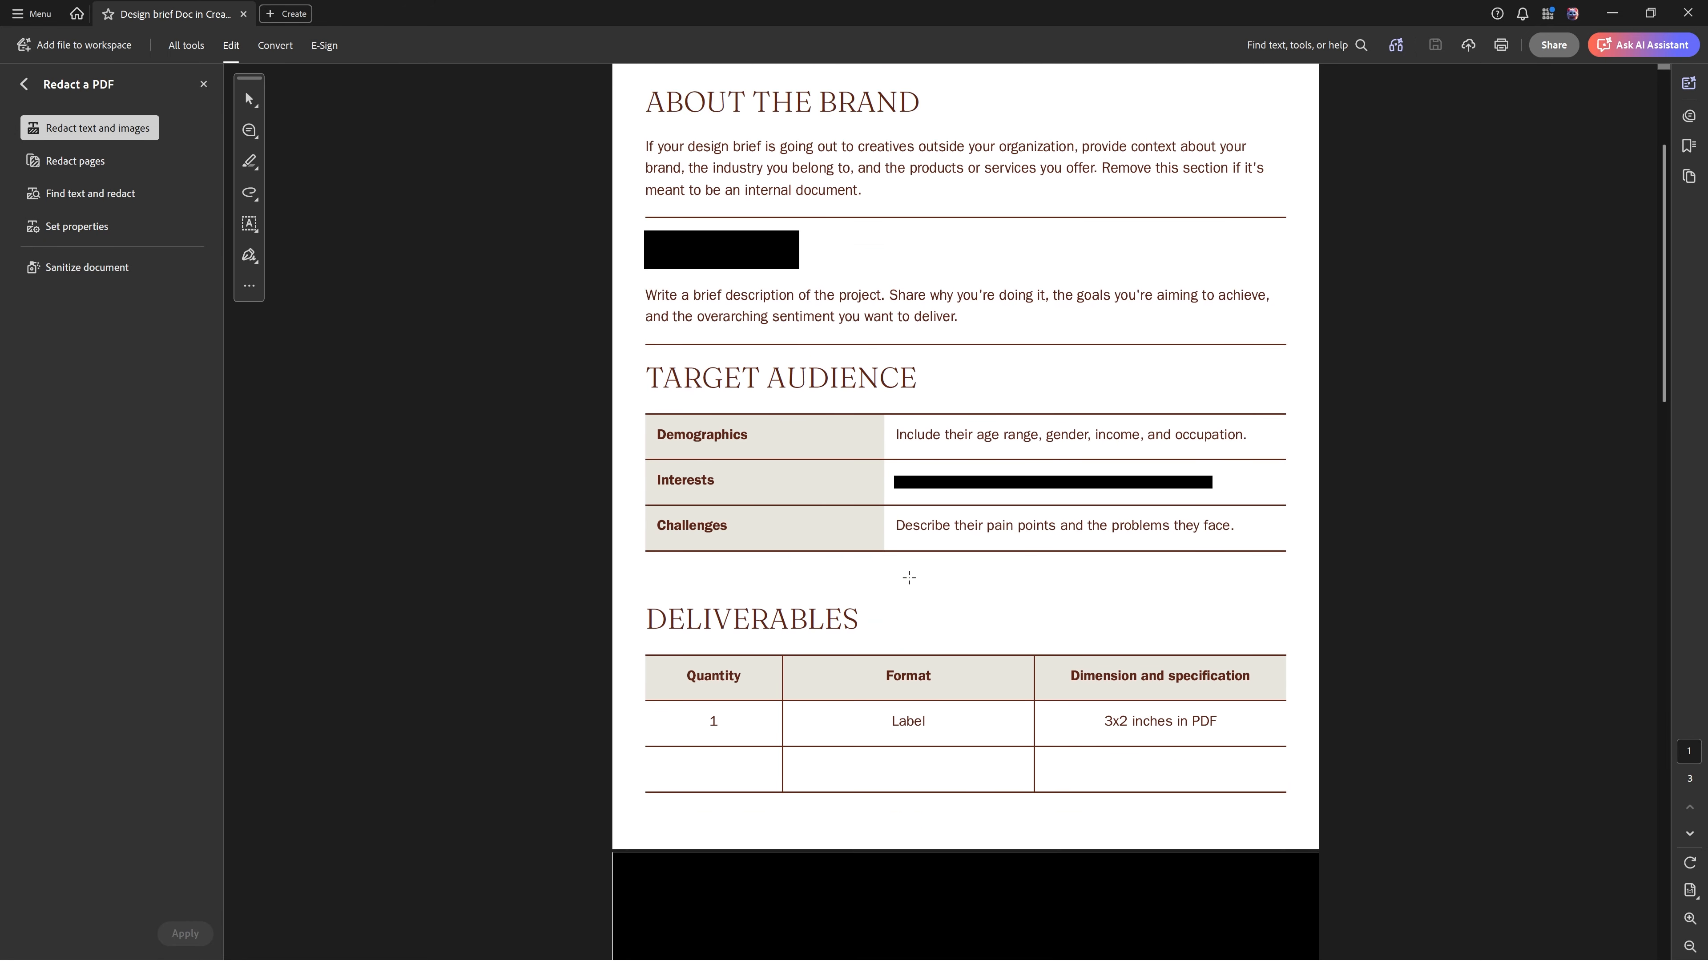
scroll(908, 577, "down", 1)
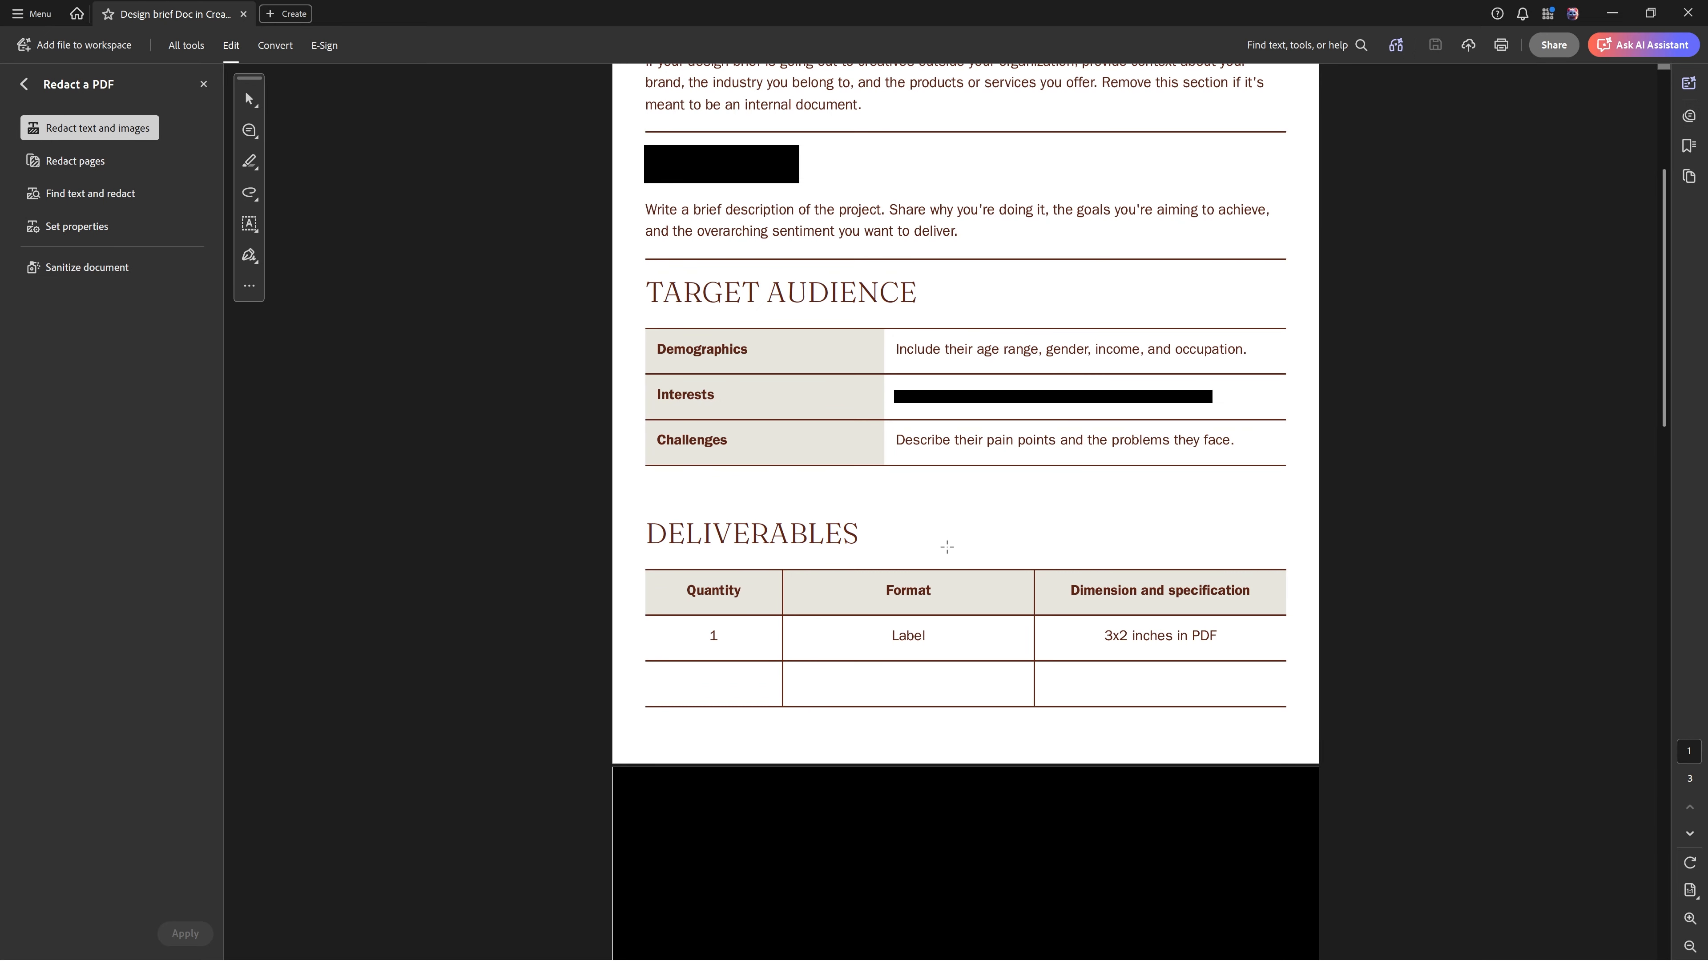